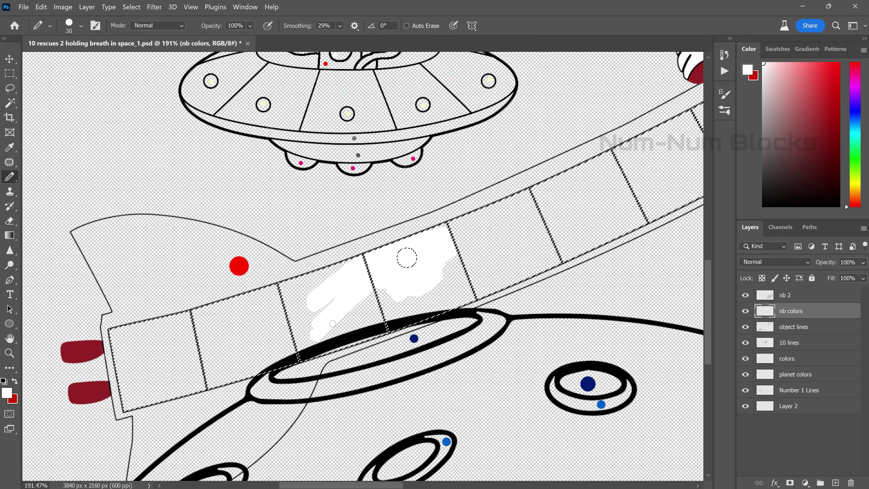
- Paint the left and right cells of the Ten's long strip white
{"action": "mouse_move", "coordinate": [332, 323]}
{"action": "left_mouse_down"}
{"action": "mouse_move", "coordinate": [495, 239]}
{"action": "mouse_move", "coordinate": [581, 219]}
{"action": "mouse_move", "coordinate": [260, 302]}
{"action": "mouse_move", "coordinate": [226, 371]}
{"action": "mouse_move", "coordinate": [205, 301]}
{"action": "mouse_move", "coordinate": [110, 329]}
{"action": "mouse_move", "coordinate": [210, 393]}
{"action": "left_mouse_up"}
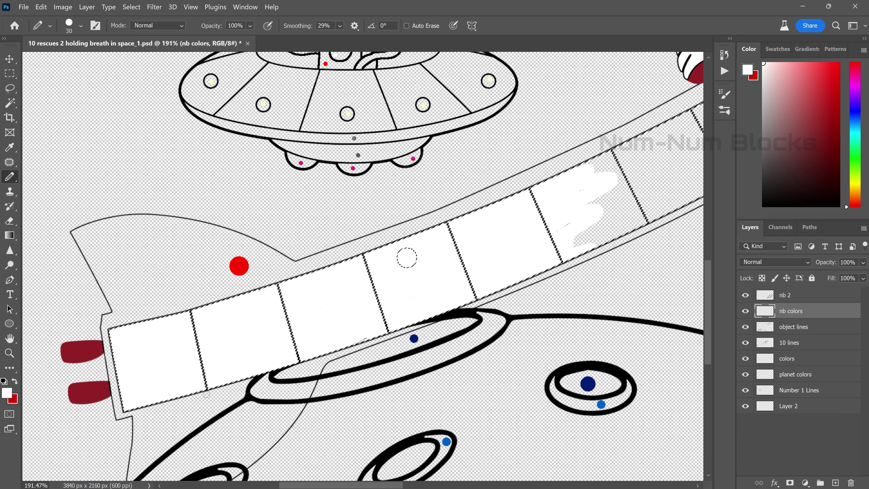
{"action": "scroll", "coordinate": [327, 355], "scroll_direction": "up", "scroll_amount": 4}
{"action": "scroll", "coordinate": [327, 355], "scroll_direction": "right", "scroll_amount": 9}
{"action": "mouse_move", "coordinate": [327, 355]}
{"action": "left_mouse_down"}
{"action": "mouse_move", "coordinate": [397, 267]}
{"action": "mouse_move", "coordinate": [415, 293]}
{"action": "mouse_move", "coordinate": [508, 262]}
{"action": "mouse_move", "coordinate": [454, 211]}
{"action": "left_mouse_up"}
- Fill the face area between the tongue and the star eyes white
{"action": "scroll", "coordinate": [570, 218], "scroll_direction": "up", "scroll_amount": 5}
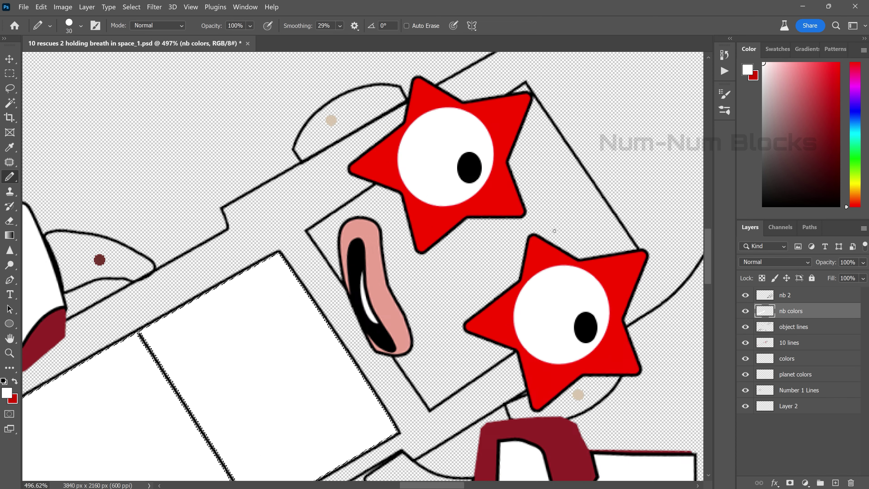
{"action": "mouse_move", "coordinate": [374, 382]}
{"action": "left_mouse_down"}
{"action": "mouse_move", "coordinate": [439, 386]}
{"action": "mouse_move", "coordinate": [363, 322]}
{"action": "left_mouse_up"}
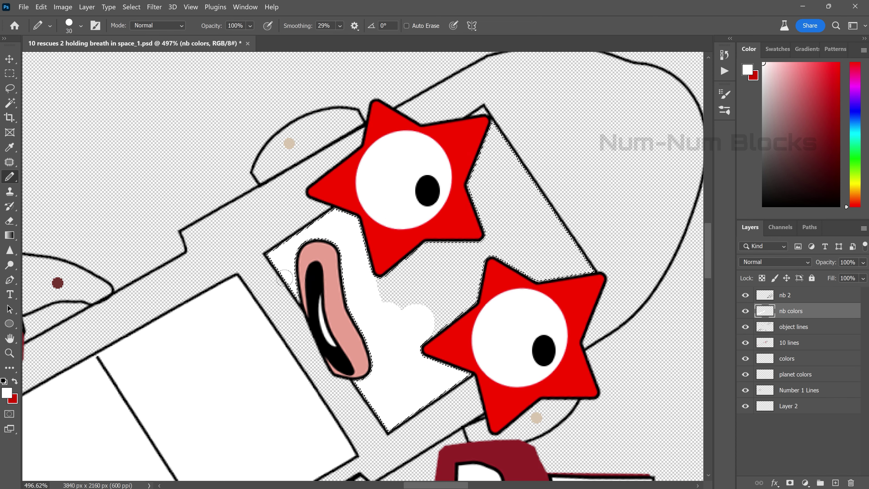
{"action": "mouse_move", "coordinate": [284, 277]}
{"action": "left_mouse_down"}
{"action": "mouse_move", "coordinate": [443, 281]}
{"action": "mouse_move", "coordinate": [563, 259]}
{"action": "mouse_move", "coordinate": [484, 171]}
{"action": "left_mouse_up"}
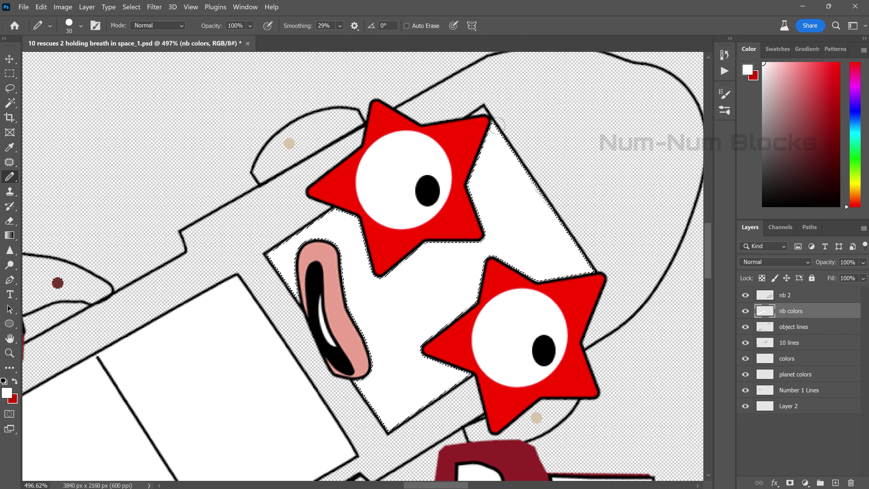
{"action": "key", "text": "["}
{"action": "key", "text": "["}
{"action": "key", "text": "["}
- Paint the Ten's upper, lower and right bands and the top of its head red
{"action": "scroll", "coordinate": [506, 103], "scroll_direction": "up", "scroll_amount": 10}
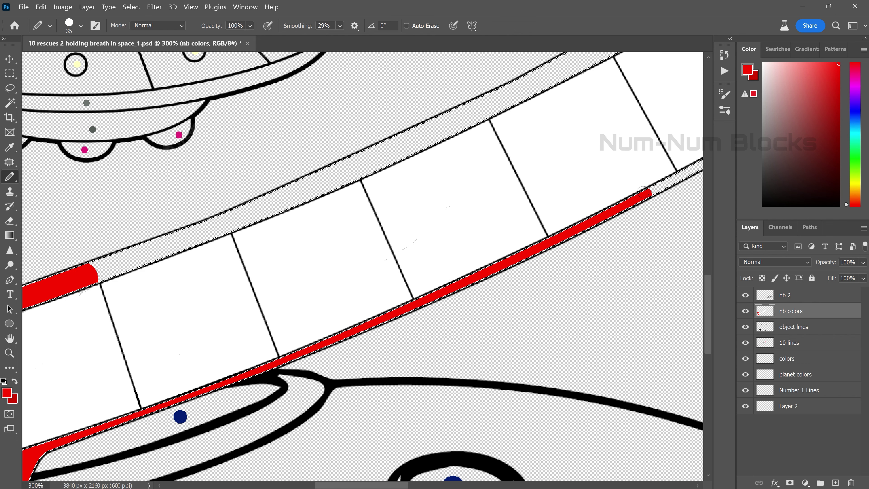
{"action": "mouse_move", "coordinate": [91, 274]}
{"action": "left_mouse_down"}
{"action": "mouse_move", "coordinate": [496, 103]}
{"action": "mouse_move", "coordinate": [568, 58]}
{"action": "left_mouse_up"}
{"action": "mouse_move", "coordinate": [568, 58]}
{"action": "left_mouse_down"}
{"action": "mouse_move", "coordinate": [314, 238]}
{"action": "mouse_move", "coordinate": [532, 117]}
{"action": "left_mouse_up"}
{"action": "left_click_drag", "start_coordinate": [364, 381], "coordinate": [425, 346]}
{"action": "mouse_move", "coordinate": [604, 222]}
{"action": "left_mouse_down"}
{"action": "mouse_move", "coordinate": [506, 102]}
{"action": "mouse_move", "coordinate": [297, 277]}
{"action": "left_mouse_up"}
{"action": "key", "text": "bracketleft"}
{"action": "key", "text": "bracketleft"}
{"action": "key", "text": "bracketleft"}
{"action": "left_click_drag", "start_coordinate": [342, 260], "coordinate": [387, 234]}
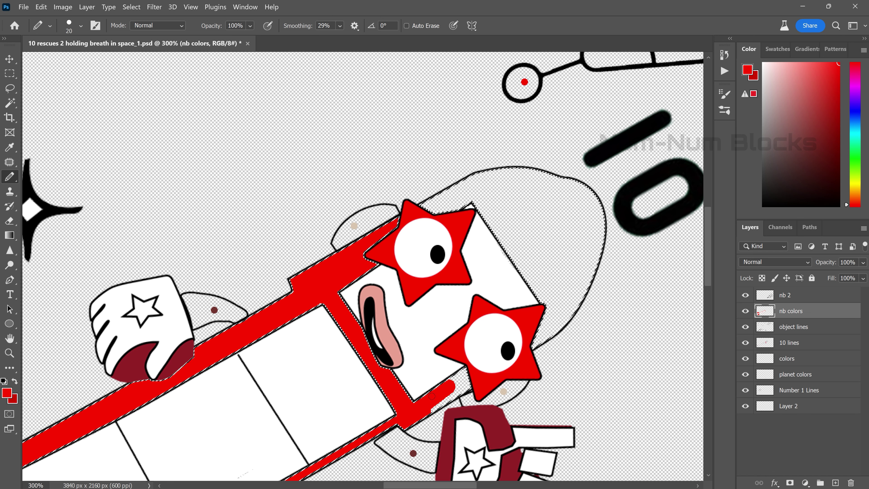
{"action": "left_click_drag", "start_coordinate": [426, 404], "coordinate": [467, 372]}
{"action": "left_click_drag", "start_coordinate": [577, 293], "coordinate": [544, 331]}
{"action": "mouse_move", "coordinate": [594, 207]}
{"action": "left_mouse_down"}
{"action": "mouse_move", "coordinate": [444, 195]}
{"action": "mouse_move", "coordinate": [488, 232]}
{"action": "mouse_move", "coordinate": [496, 263]}
{"action": "mouse_move", "coordinate": [531, 301]}
{"action": "left_mouse_up"}
{"action": "scroll", "coordinate": [569, 214], "scroll_direction": "down", "scroll_amount": 5}
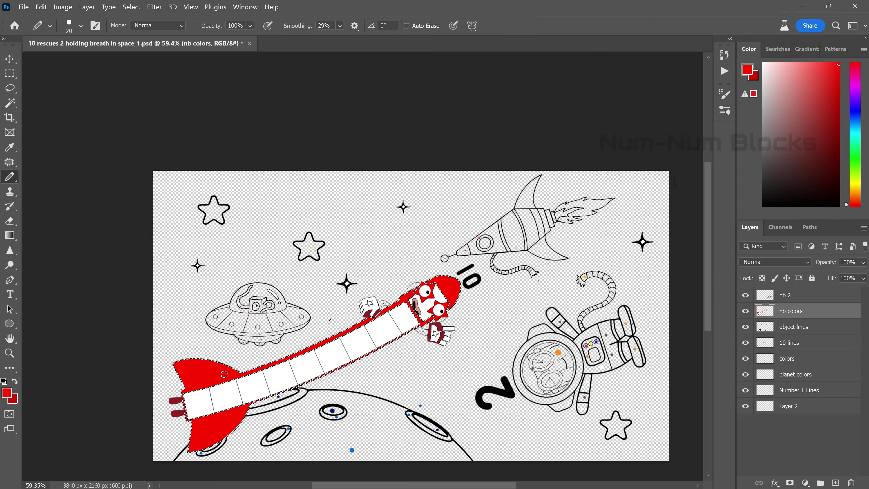
{"action": "scroll", "coordinate": [307, 266], "scroll_direction": "up", "scroll_amount": 5}
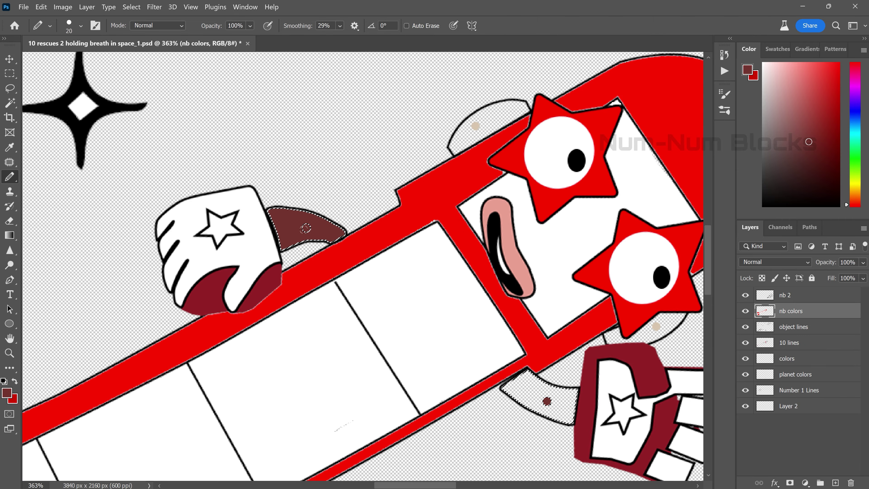
- Fill both glove stars bright red
{"action": "left_click", "coordinate": [520, 372], "text": "alt"}
{"action": "left_click_drag", "start_coordinate": [209, 228], "coordinate": [227, 237]}
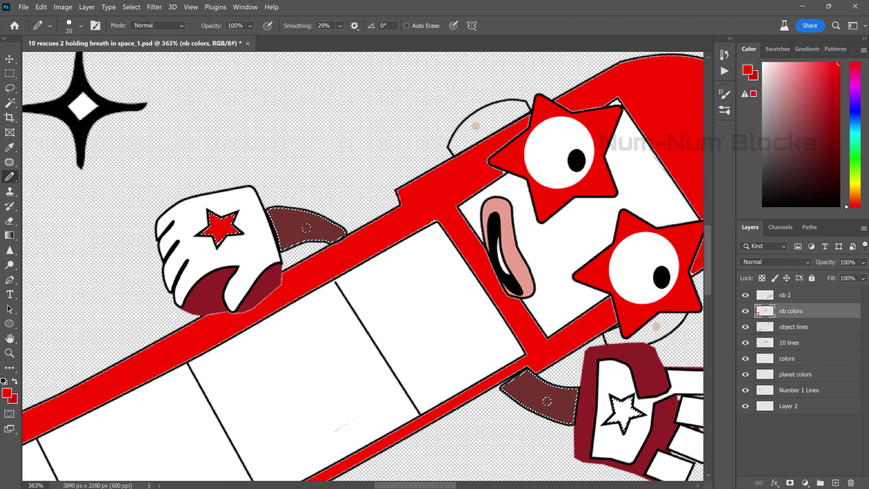
{"action": "scroll", "coordinate": [410, 274], "scroll_direction": "down", "scroll_amount": 3}
{"action": "left_click_drag", "start_coordinate": [434, 362], "coordinate": [452, 376]}
{"action": "scroll", "coordinate": [403, 233], "scroll_direction": "up", "scroll_amount": 3}
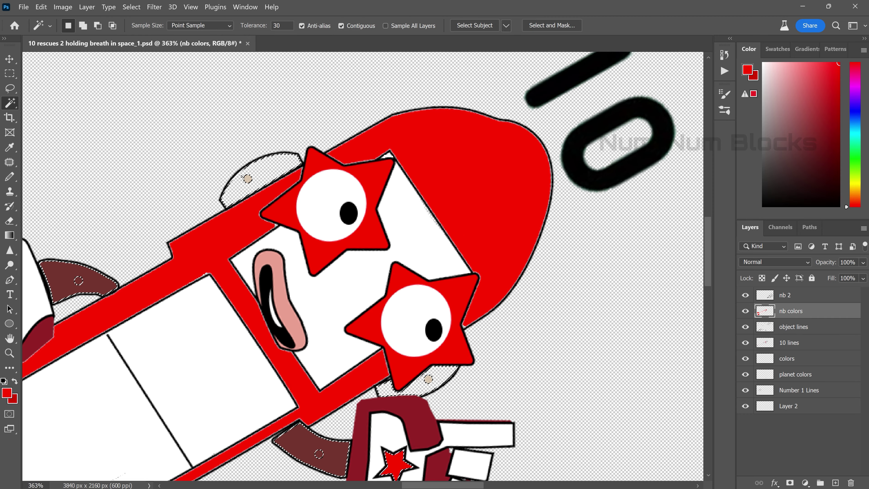
- Paint beige inside the Ten's hand
{"action": "left_click", "coordinate": [247, 179], "text": "alt"}
{"action": "scroll", "coordinate": [252, 165], "scroll_direction": "up", "scroll_amount": 5}
{"action": "left_click_drag", "start_coordinate": [242, 173], "coordinate": [279, 168]}
{"action": "scroll", "coordinate": [279, 168], "scroll_direction": "down", "scroll_amount": 3}
{"action": "scroll", "coordinate": [461, 184], "scroll_direction": "down", "scroll_amount": 3}
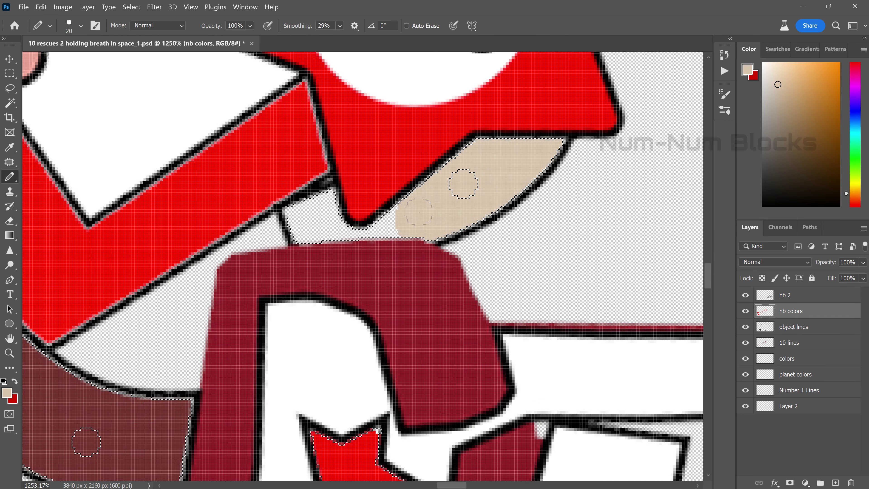
{"action": "scroll", "coordinate": [458, 184], "scroll_direction": "down", "scroll_amount": 1}
{"action": "scroll", "coordinate": [476, 276], "scroll_direction": "down", "scroll_amount": 3}
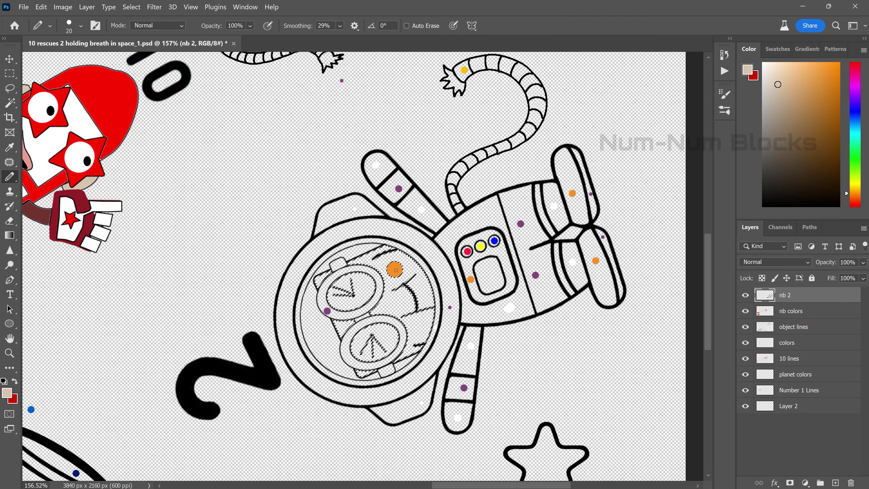
- On the nb colors layer, paint the astronaut's face orange all around the goggles
{"action": "left_click", "coordinate": [802, 312]}
{"action": "left_click_drag", "start_coordinate": [391, 269], "coordinate": [363, 261]}
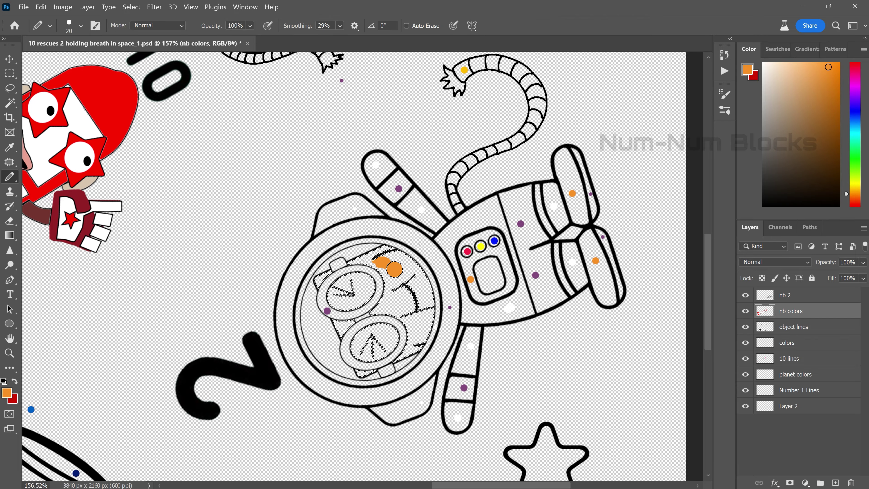
{"action": "scroll", "coordinate": [393, 279], "scroll_direction": "up", "scroll_amount": 5}
{"action": "mouse_move", "coordinate": [445, 240]}
{"action": "left_mouse_down"}
{"action": "mouse_move", "coordinate": [390, 198]}
{"action": "mouse_move", "coordinate": [394, 325]}
{"action": "left_mouse_up"}
{"action": "left_click_drag", "start_coordinate": [276, 402], "coordinate": [449, 265]}
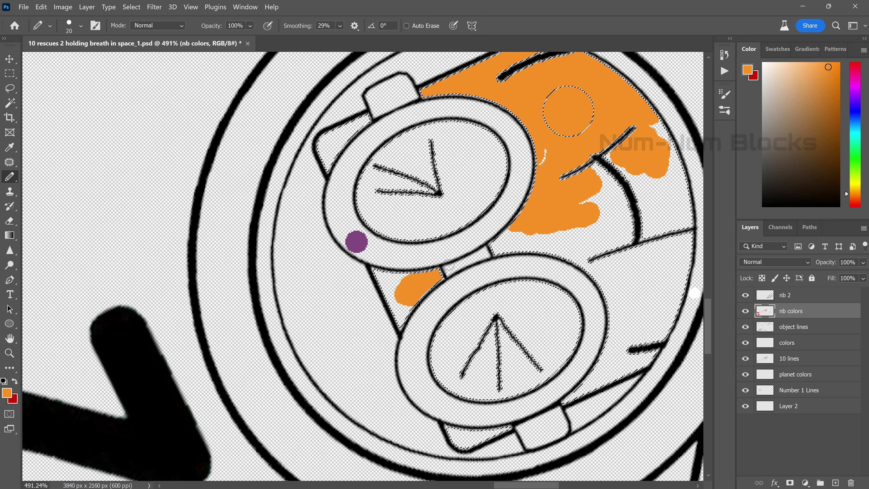
{"action": "left_click_drag", "start_coordinate": [325, 154], "coordinate": [362, 119]}
{"action": "left_click_drag", "start_coordinate": [455, 435], "coordinate": [506, 428]}
{"action": "mouse_move", "coordinate": [589, 280]}
{"action": "left_mouse_down"}
{"action": "mouse_move", "coordinate": [667, 253]}
{"action": "mouse_move", "coordinate": [540, 226]}
{"action": "left_mouse_up"}
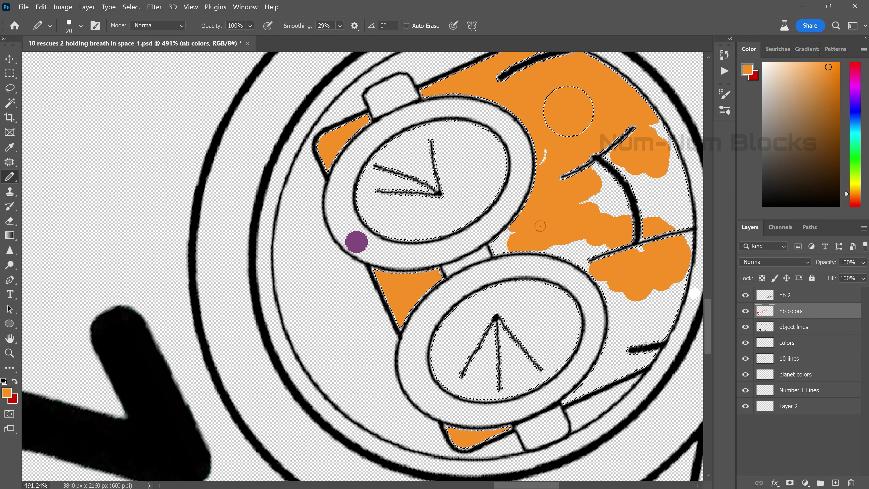
{"action": "left_click_drag", "start_coordinate": [609, 276], "coordinate": [647, 245]}
- Touch up unpainted spots and the face's edge in orange
{"action": "scroll", "coordinate": [667, 311], "scroll_direction": "up", "scroll_amount": 10}
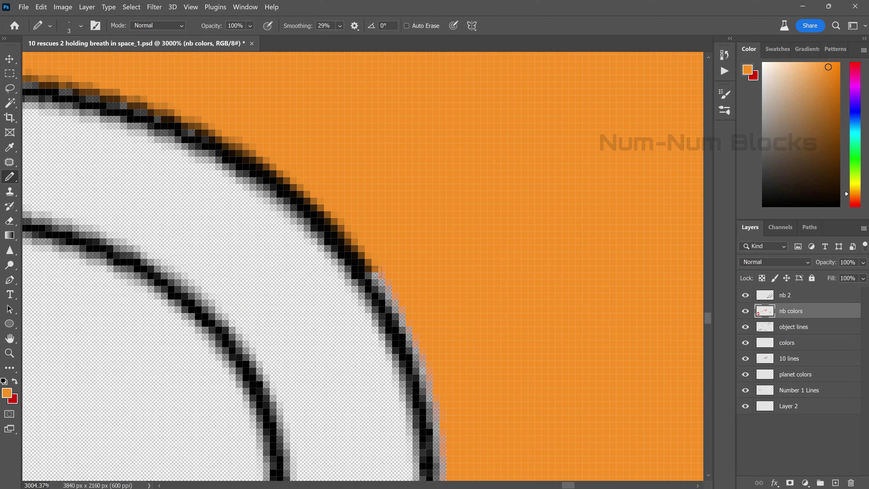
{"action": "left_click_drag", "start_coordinate": [479, 308], "coordinate": [387, 462]}
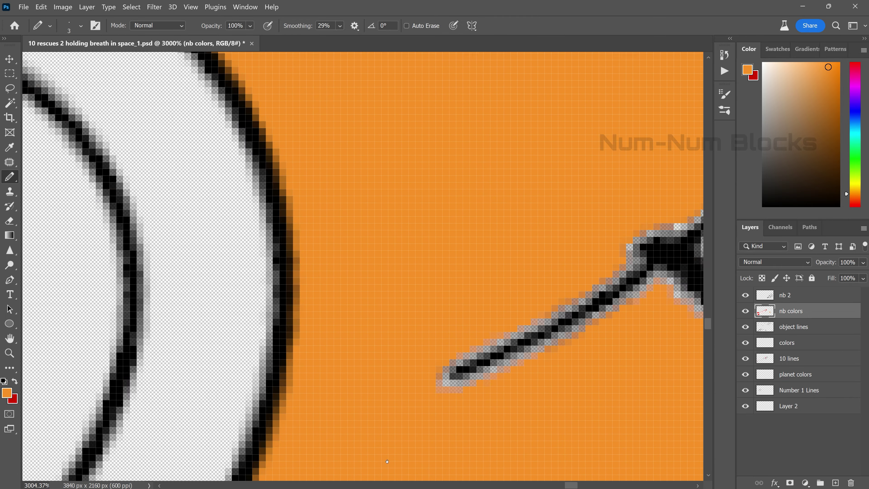
{"action": "scroll", "coordinate": [388, 462], "scroll_direction": "down", "scroll_amount": 5}
{"action": "scroll", "coordinate": [308, 308], "scroll_direction": "down", "scroll_amount": 5}
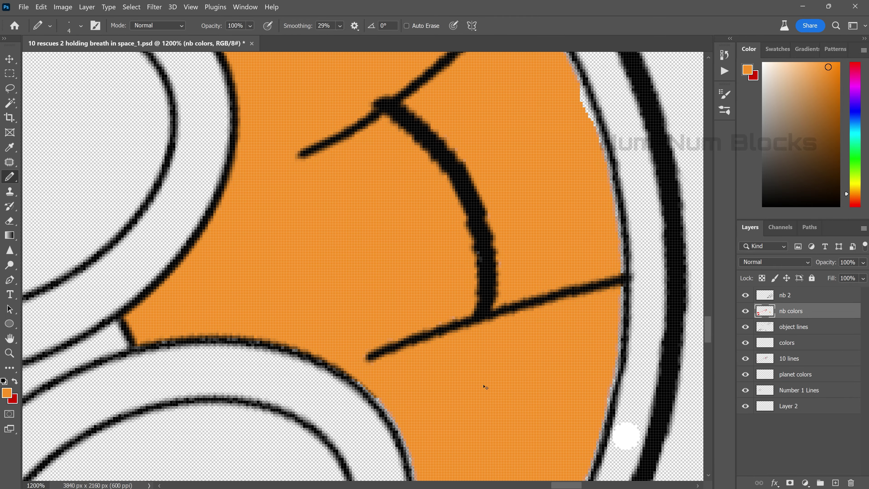
{"action": "scroll", "coordinate": [485, 386], "scroll_direction": "down", "scroll_amount": 5}
{"action": "scroll", "coordinate": [325, 204], "scroll_direction": "down", "scroll_amount": 5}
{"action": "scroll", "coordinate": [326, 204], "scroll_direction": "up", "scroll_amount": 5}
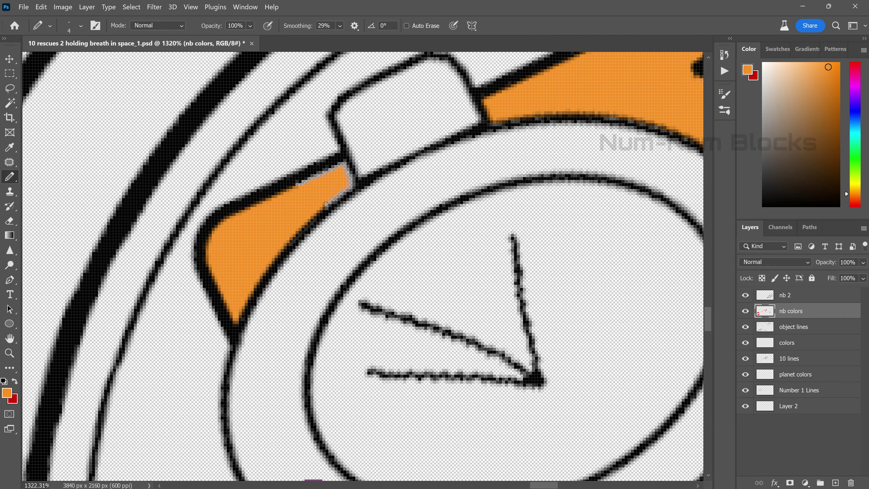
{"action": "scroll", "coordinate": [326, 205], "scroll_direction": "down", "scroll_amount": 5}
{"action": "scroll", "coordinate": [381, 352], "scroll_direction": "down", "scroll_amount": 5}
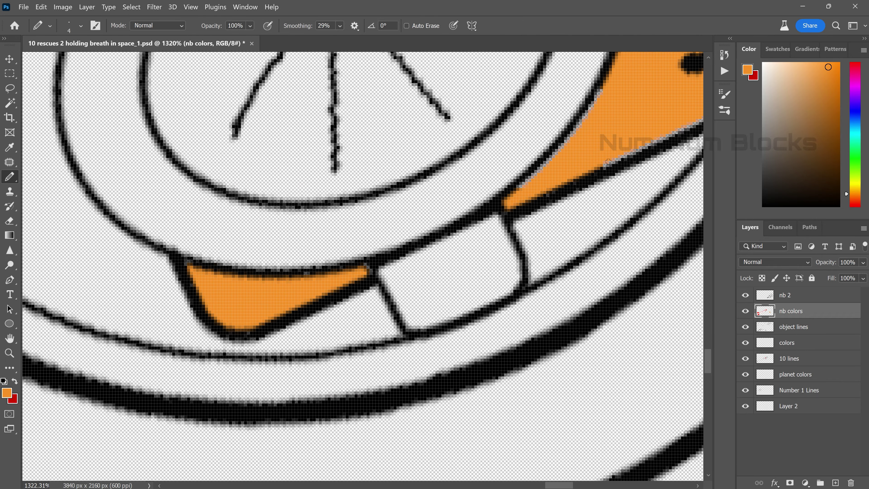
{"action": "scroll", "coordinate": [450, 310], "scroll_direction": "up", "scroll_amount": 3}
{"action": "left_click_drag", "start_coordinate": [452, 272], "coordinate": [445, 223]}
{"action": "scroll", "coordinate": [445, 223], "scroll_direction": "down", "scroll_amount": 3}
- Paint the upper goggle rim and top strap purple
{"action": "left_click", "coordinate": [548, 400], "text": "alt"}
{"action": "scroll", "coordinate": [548, 400], "scroll_direction": "up", "scroll_amount": 3}
{"action": "left_click", "coordinate": [296, 291]}
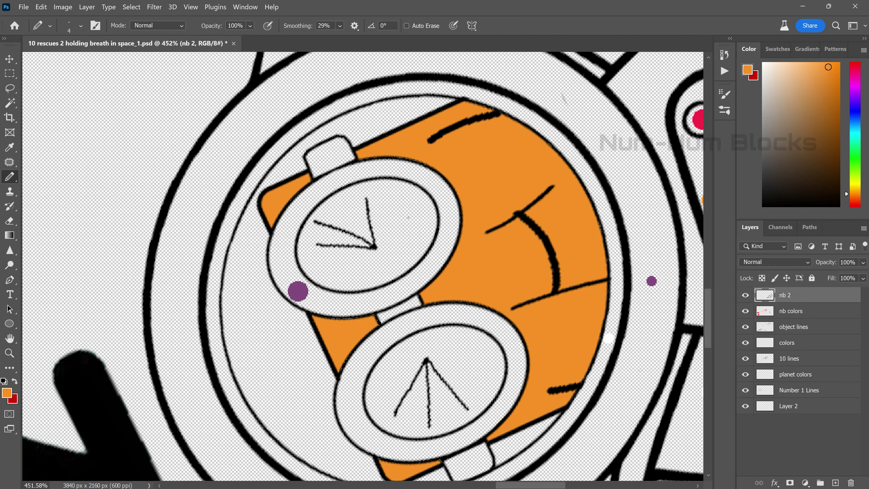
{"action": "scroll", "coordinate": [260, 240], "scroll_direction": "down", "scroll_amount": 2}
{"action": "mouse_move", "coordinate": [246, 219]}
{"action": "left_mouse_down"}
{"action": "mouse_move", "coordinate": [329, 223]}
{"action": "mouse_move", "coordinate": [431, 187]}
{"action": "mouse_move", "coordinate": [476, 263]}
{"action": "left_mouse_up"}
{"action": "left_click_drag", "start_coordinate": [246, 294], "coordinate": [294, 154]}
{"action": "mouse_move", "coordinate": [270, 301]}
{"action": "left_mouse_down"}
{"action": "mouse_move", "coordinate": [339, 109]}
{"action": "mouse_move", "coordinate": [449, 124]}
{"action": "left_mouse_up"}
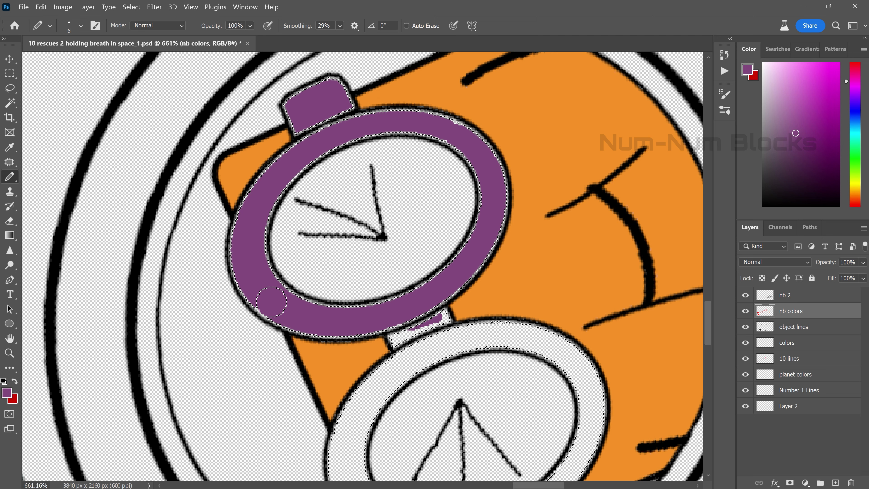
- Paint the lower goggle ring and bottom strap purple at brush size 18, and the lower lens white
{"action": "left_click_drag", "start_coordinate": [444, 342], "coordinate": [271, 86]}
{"action": "left_click_drag", "start_coordinate": [339, 257], "coordinate": [411, 128]}
{"action": "left_click_drag", "start_coordinate": [322, 301], "coordinate": [372, 277]}
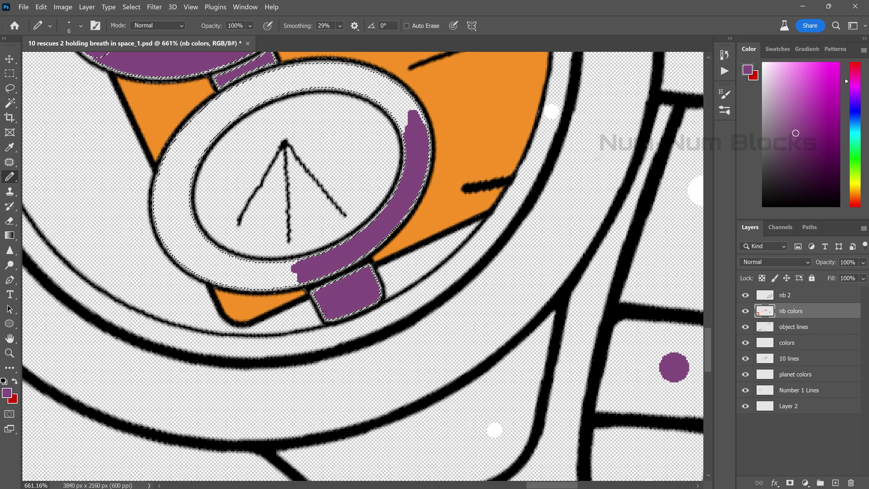
{"action": "left_click_drag", "start_coordinate": [171, 130], "coordinate": [184, 236]}
{"action": "left_click_drag", "start_coordinate": [253, 85], "coordinate": [171, 164]}
{"action": "left_click", "coordinate": [80, 26]}
{"action": "left_click_drag", "start_coordinate": [178, 212], "coordinate": [220, 262]}
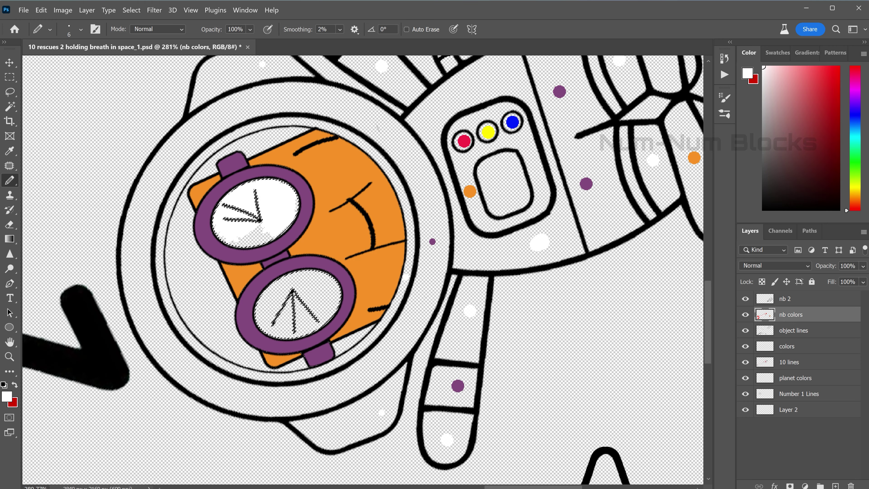
{"action": "left_click_drag", "start_coordinate": [308, 280], "coordinate": [300, 312]}
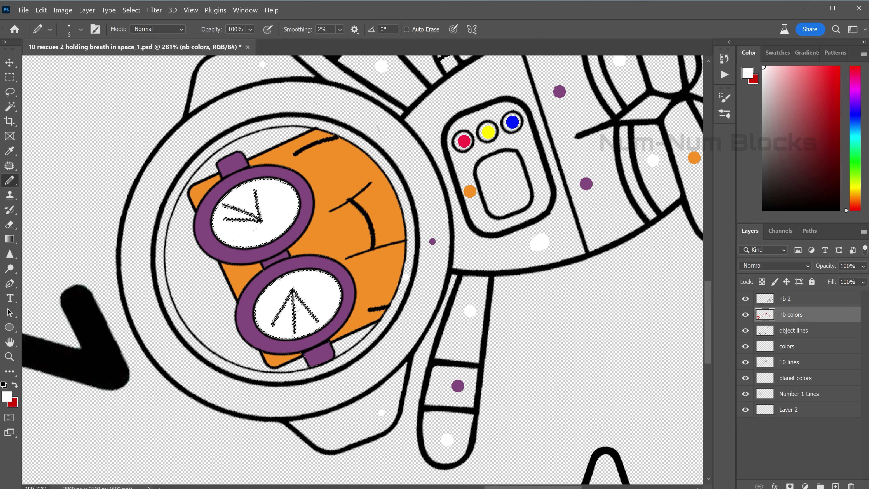
- Select the visor interior with the Magic Wand and paint it pale cyan
{"action": "key", "text": "w"}
{"action": "left_click", "coordinate": [181, 274]}
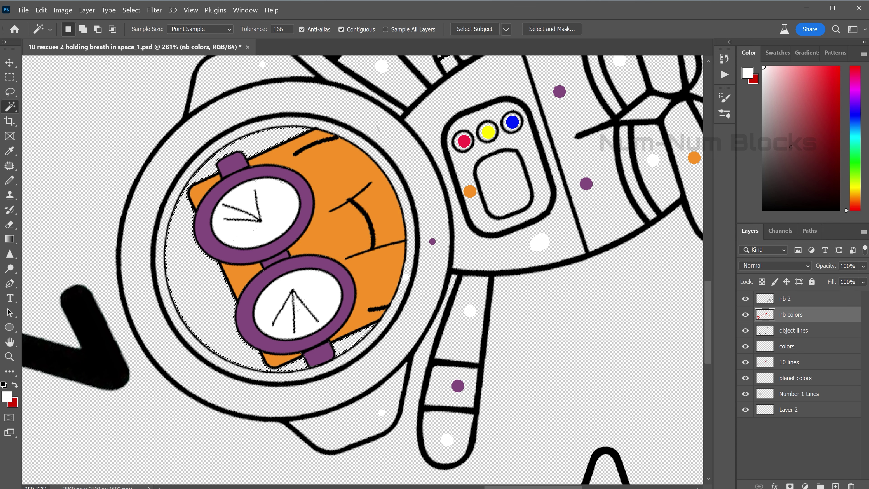
{"action": "left_click", "coordinate": [858, 147]}
{"action": "left_click_drag", "start_coordinate": [863, 147], "coordinate": [855, 134]}
{"action": "left_click", "coordinate": [784, 70]}
{"action": "key", "text": "b"}
{"action": "left_click_drag", "start_coordinate": [179, 253], "coordinate": [181, 229]}
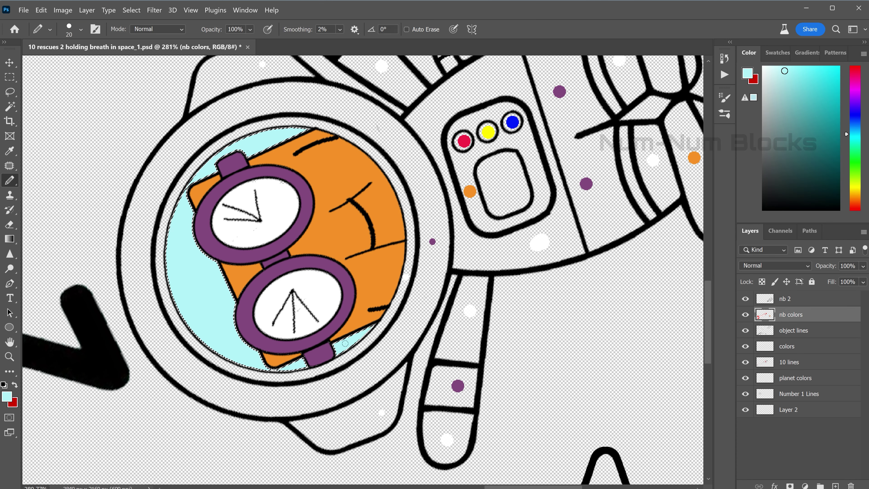
- Paint a white line along the visor's inner rim
{"action": "scroll", "coordinate": [406, 280], "scroll_direction": "up", "scroll_amount": 5}
{"action": "left_click", "coordinate": [406, 279], "text": "alt"}
{"action": "left_click_drag", "start_coordinate": [412, 227], "coordinate": [267, 462]}
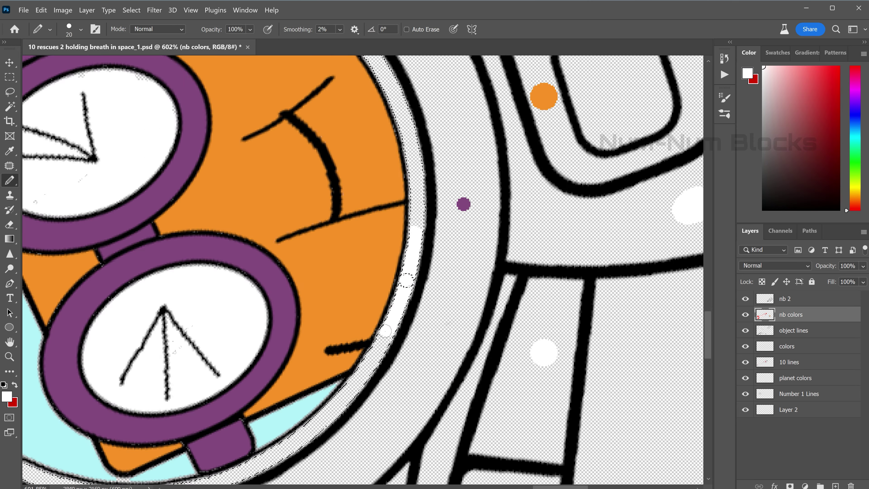
{"action": "mouse_move", "coordinate": [406, 280]}
{"action": "left_mouse_down"}
{"action": "mouse_move", "coordinate": [620, 441]}
{"action": "mouse_move", "coordinate": [612, 377]}
{"action": "left_mouse_up"}
{"action": "scroll", "coordinate": [611, 376], "scroll_direction": "down", "scroll_amount": 10}
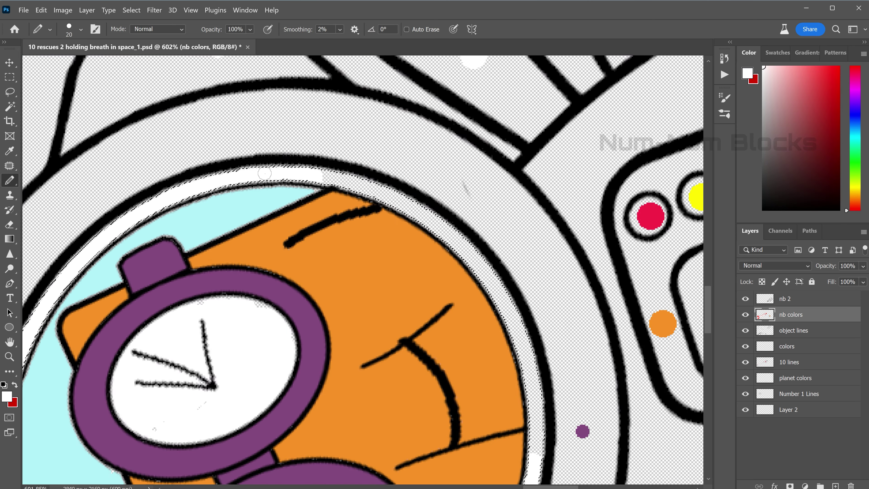
- Sample the visor's cyan, then the goggles' purple as the paint colour
{"action": "key", "text": "l"}
{"action": "scroll", "coordinate": [327, 269], "scroll_direction": "up", "scroll_amount": 5}
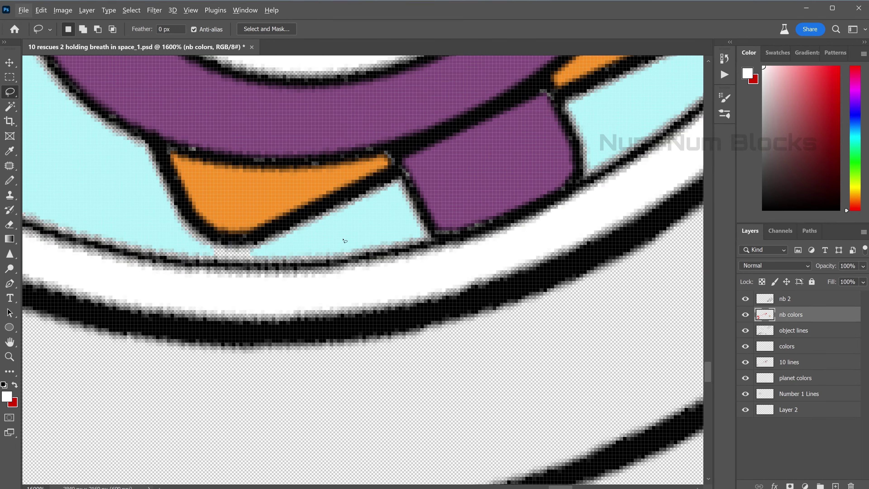
{"action": "key", "text": "b"}
{"action": "left_click", "coordinate": [256, 255], "text": "alt"}
{"action": "scroll", "coordinate": [199, 247], "scroll_direction": "down", "scroll_amount": 8}
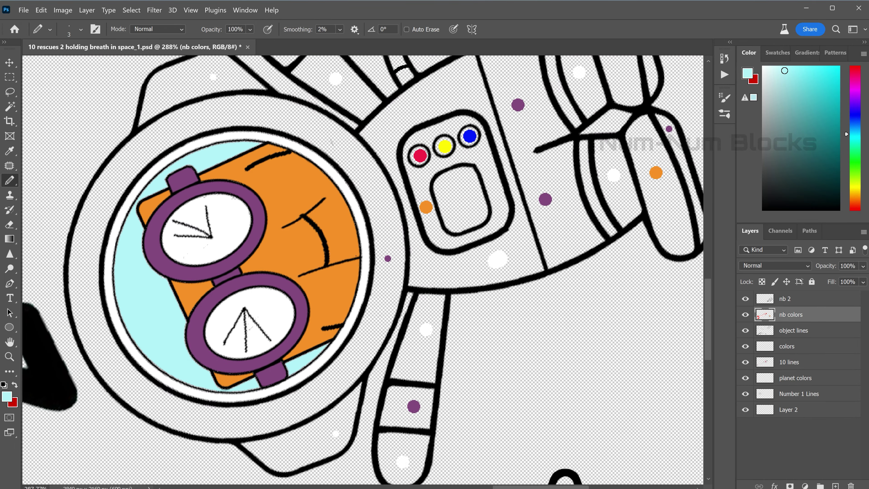
{"action": "left_click", "coordinate": [388, 267], "text": "alt"}
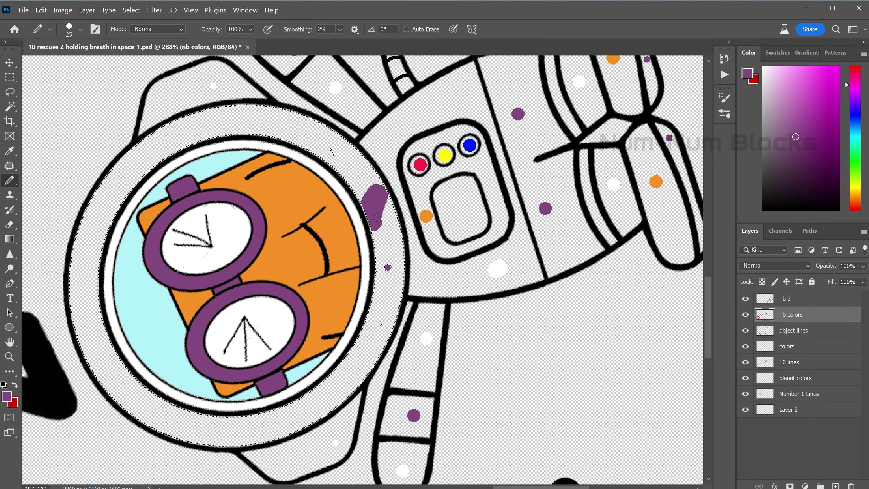
- Paint the helmet ring purple and the collar piece below the helmet white
{"action": "mouse_move", "coordinate": [366, 187]}
{"action": "left_mouse_down"}
{"action": "mouse_move", "coordinate": [380, 329]}
{"action": "mouse_move", "coordinate": [260, 441]}
{"action": "mouse_move", "coordinate": [158, 412]}
{"action": "mouse_move", "coordinate": [84, 200]}
{"action": "mouse_move", "coordinate": [205, 115]}
{"action": "mouse_move", "coordinate": [333, 156]}
{"action": "left_mouse_up"}
{"action": "key", "text": "d"}
{"action": "key", "text": "x"}
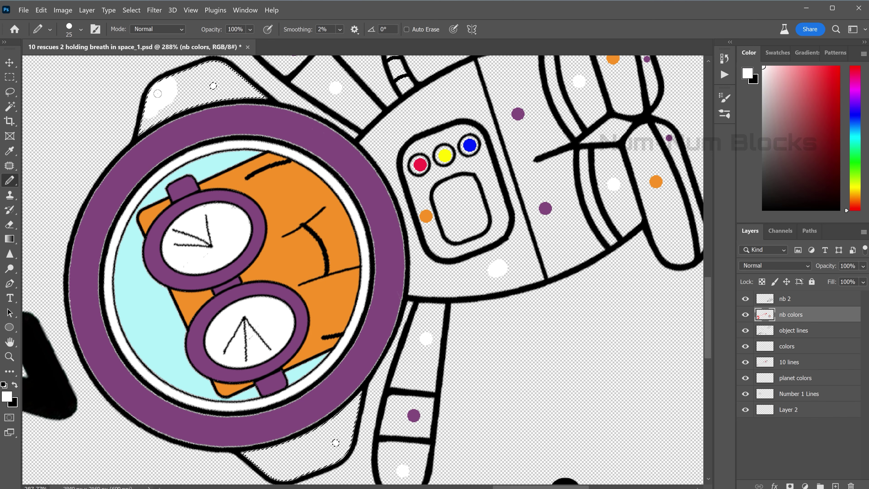
{"action": "left_click_drag", "start_coordinate": [153, 96], "coordinate": [239, 78]}
{"action": "left_click_drag", "start_coordinate": [342, 428], "coordinate": [311, 261]}
{"action": "left_click_drag", "start_coordinate": [239, 291], "coordinate": [313, 244]}
{"action": "scroll", "coordinate": [313, 244], "scroll_direction": "down", "scroll_amount": 5}
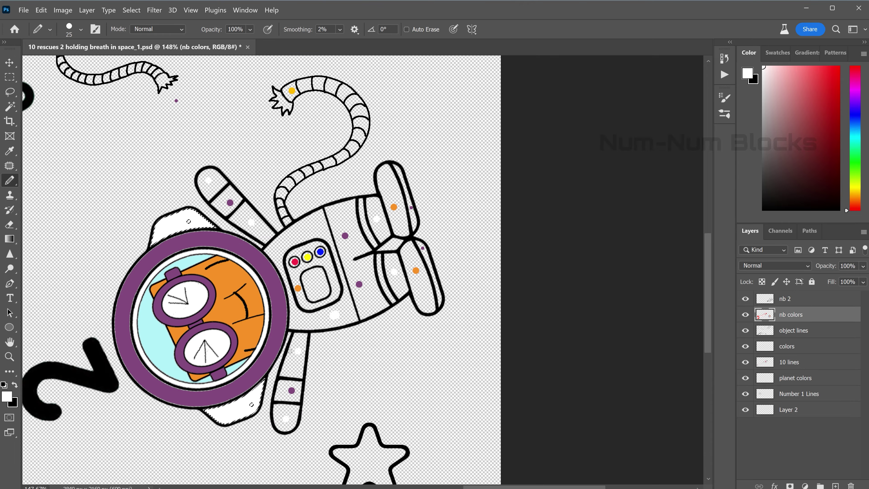
{"action": "scroll", "coordinate": [328, 245], "scroll_direction": "up", "scroll_amount": 3}
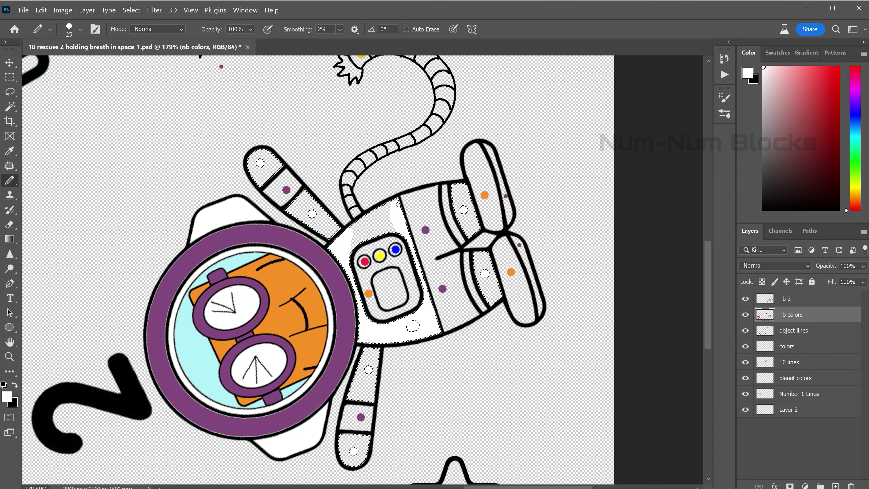
- Make the nb 2 layer active and switch to the Magic Wand
{"action": "left_click", "coordinate": [772, 297]}
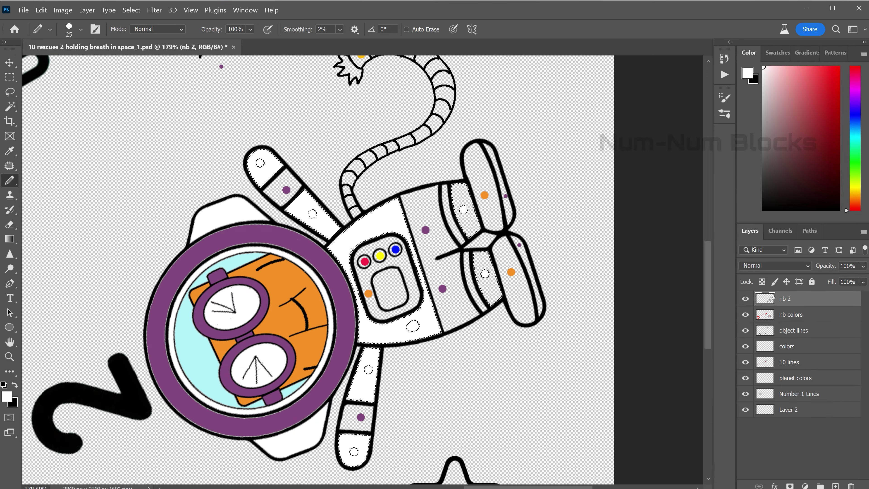
{"action": "key", "text": "w"}
{"action": "scroll", "coordinate": [392, 391], "scroll_direction": "up", "scroll_amount": 5}
- Return to the nb colors layer, clear the selection and go back to the Pencil
{"action": "left_click", "coordinate": [363, 361]}
{"action": "key", "text": "alt+bracketleft"}
{"action": "key", "text": "b"}
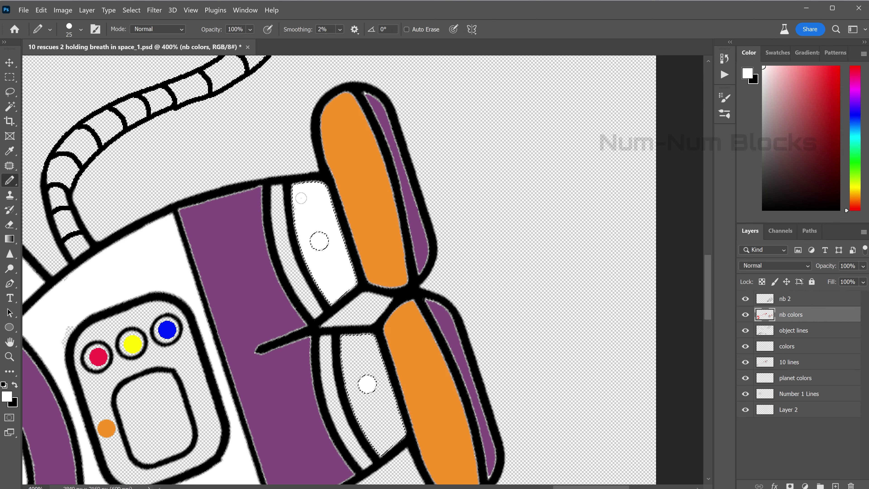
{"action": "key", "text": "ctrl+d"}
{"action": "key", "text": "l"}
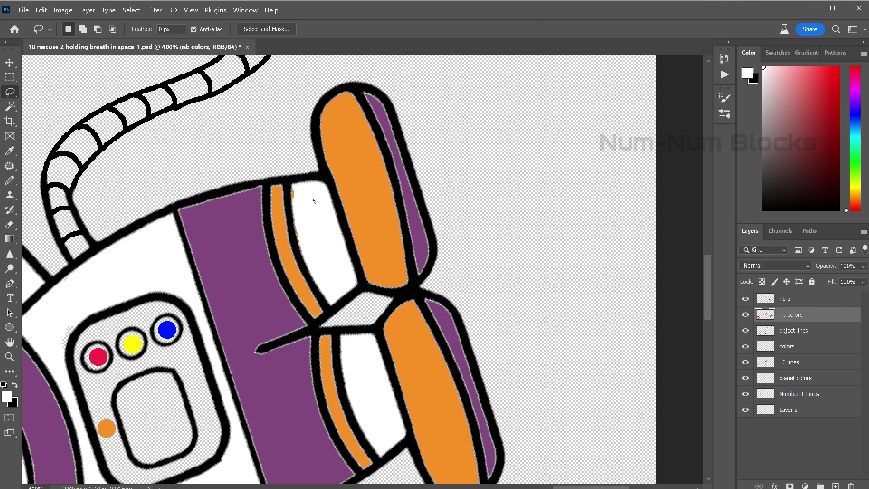
{"action": "scroll", "coordinate": [314, 201], "scroll_direction": "up", "scroll_amount": 1}
{"action": "key", "text": "b"}
{"action": "scroll", "coordinate": [206, 206], "scroll_direction": "up", "scroll_amount": 5}
- Sample orange and paint the chest panel orange
{"action": "left_click", "coordinate": [260, 307], "text": "alt"}
{"action": "mouse_move", "coordinate": [251, 283]}
{"action": "left_mouse_down"}
{"action": "mouse_move", "coordinate": [260, 307]}
{"action": "mouse_move", "coordinate": [342, 362]}
{"action": "mouse_move", "coordinate": [373, 205]}
{"action": "mouse_move", "coordinate": [240, 240]}
{"action": "mouse_move", "coordinate": [315, 217]}
{"action": "left_mouse_up"}
{"action": "key", "text": "bracketleft"}
{"action": "key", "text": "bracketleft"}
{"action": "key", "text": "bracketleft"}
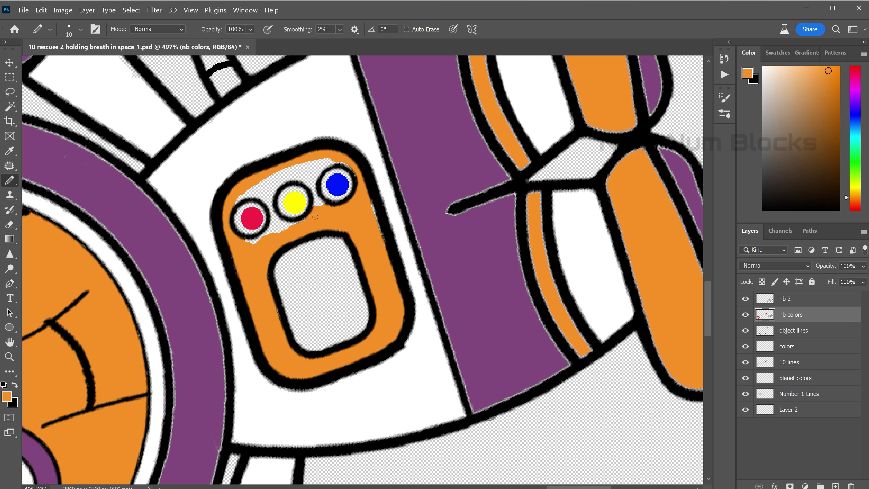
- Enlarge the chest panel's blue, yellow and red dots and fill its window pale pink
{"action": "left_click", "coordinate": [336, 185], "text": "alt"}
{"action": "left_click_drag", "start_coordinate": [323, 180], "coordinate": [328, 193]}
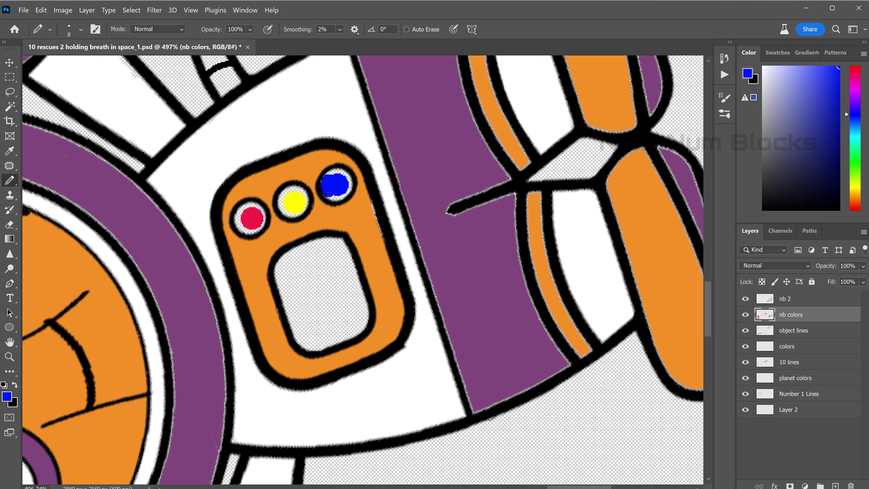
{"action": "left_click", "coordinate": [295, 202], "text": "alt"}
{"action": "left_click_drag", "start_coordinate": [280, 205], "coordinate": [301, 188]}
{"action": "left_click", "coordinate": [251, 218], "text": "alt"}
{"action": "left_click_drag", "start_coordinate": [240, 213], "coordinate": [260, 225]}
{"action": "left_click", "coordinate": [770, 79]}
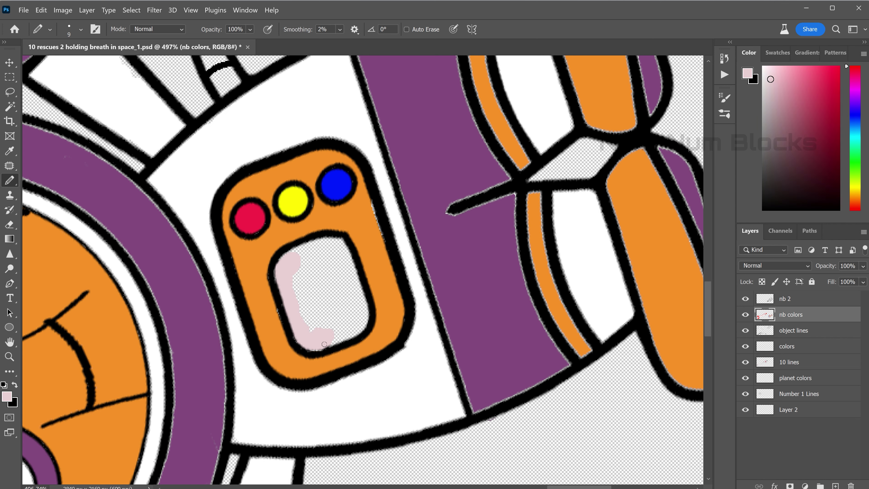
{"action": "left_click_drag", "start_coordinate": [291, 260], "coordinate": [334, 253]}
- Add and enlarge a red spot inside the chest window
{"action": "left_click_drag", "start_coordinate": [316, 292], "coordinate": [346, 282]}
{"action": "key", "text": "ctrl+0"}
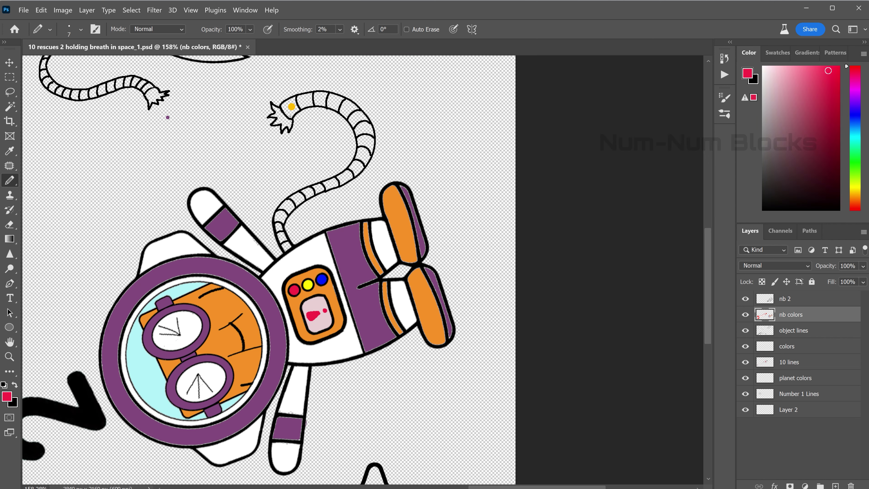
{"action": "scroll", "coordinate": [270, 103], "scroll_direction": "up", "scroll_amount": 5, "text": "alt"}
{"action": "left_click_drag", "start_coordinate": [255, 116], "coordinate": [270, 94]}
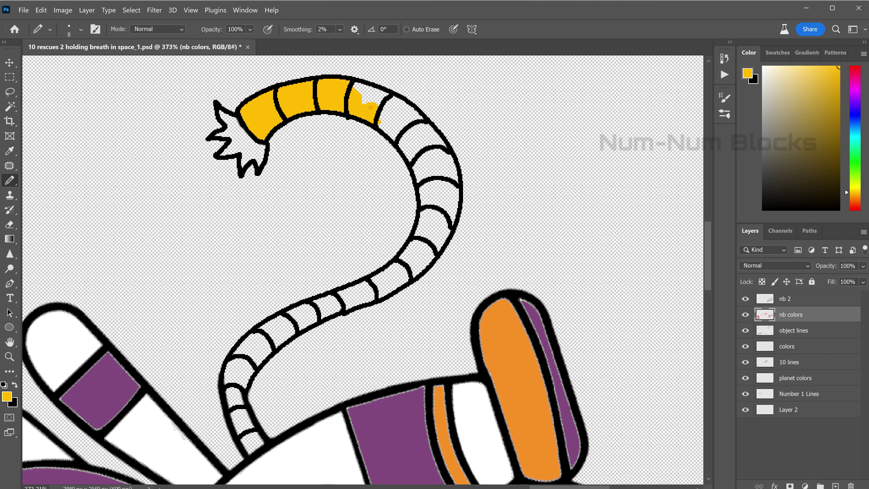
- Paint the air tube segments yellow and the tube's end a darker yellow
{"action": "mouse_move", "coordinate": [370, 108]}
{"action": "left_mouse_down"}
{"action": "mouse_move", "coordinate": [431, 164]}
{"action": "mouse_move", "coordinate": [383, 284]}
{"action": "mouse_move", "coordinate": [506, 205]}
{"action": "mouse_move", "coordinate": [380, 267]}
{"action": "mouse_move", "coordinate": [367, 356]}
{"action": "left_mouse_up"}
{"action": "key", "text": "bracketright"}
{"action": "key", "text": "bracketright"}
{"action": "key", "text": "ctrl+0"}
{"action": "left_click", "coordinate": [834, 92]}
{"action": "scroll", "coordinate": [301, 185], "scroll_direction": "up", "scroll_amount": 5, "text": "alt"}
{"action": "key", "text": "bracketleft"}
{"action": "key", "text": "bracketleft"}
{"action": "left_click_drag", "start_coordinate": [308, 164], "coordinate": [291, 182]}
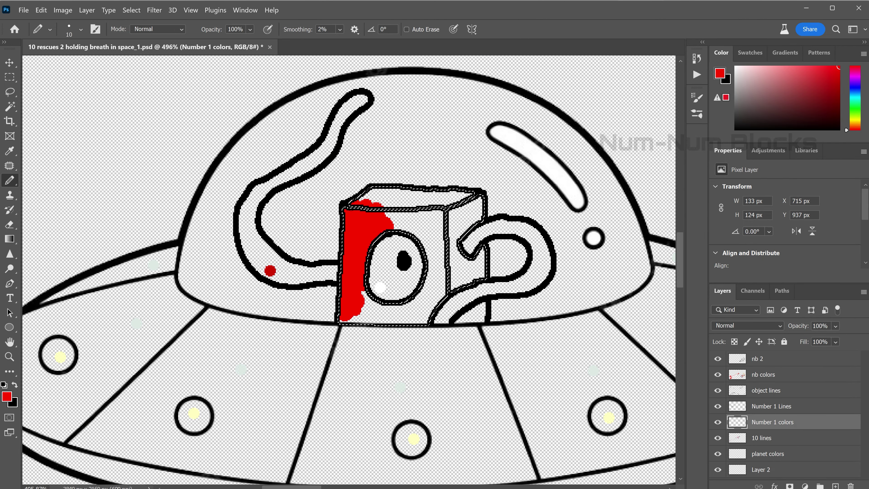
- Fill the One cube red, including the leftover triangle beside it
{"action": "left_click_drag", "start_coordinate": [393, 199], "coordinate": [425, 236]}
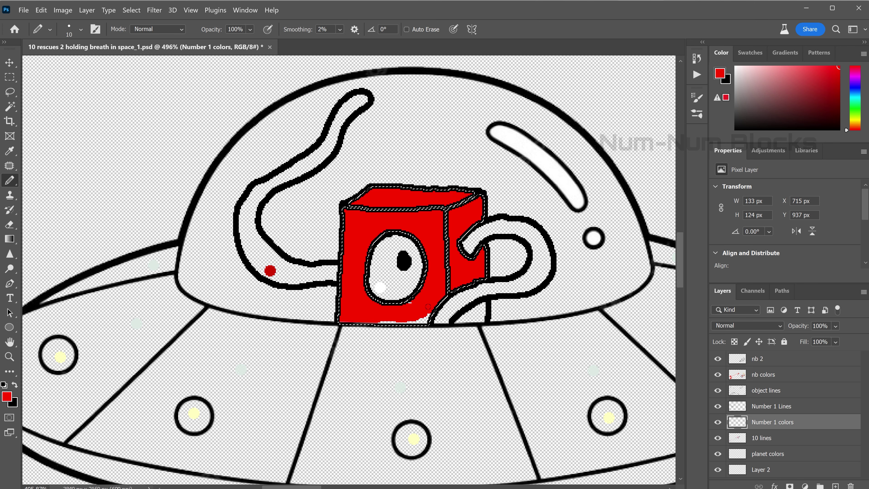
{"action": "key", "text": "w"}
{"action": "left_click", "coordinate": [468, 309]}
{"action": "left_click", "coordinate": [131, 10]}
{"action": "key", "text": "Escape"}
{"action": "scroll", "coordinate": [483, 322], "scroll_direction": "up", "scroll_amount": 5}
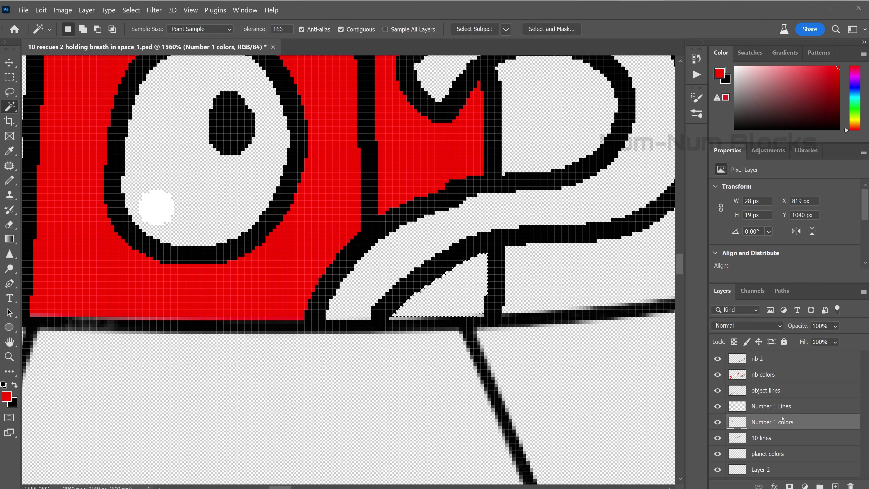
{"action": "key", "text": "b"}
{"action": "left_click_drag", "start_coordinate": [475, 274], "coordinate": [410, 307]}
- Paint the One's eye white and both curling arms dark red
{"action": "scroll", "coordinate": [390, 266], "scroll_direction": "down", "scroll_amount": 3}
{"action": "mouse_move", "coordinate": [251, 291]}
{"action": "left_mouse_down"}
{"action": "mouse_move", "coordinate": [250, 176]}
{"action": "mouse_move", "coordinate": [325, 299]}
{"action": "left_mouse_up"}
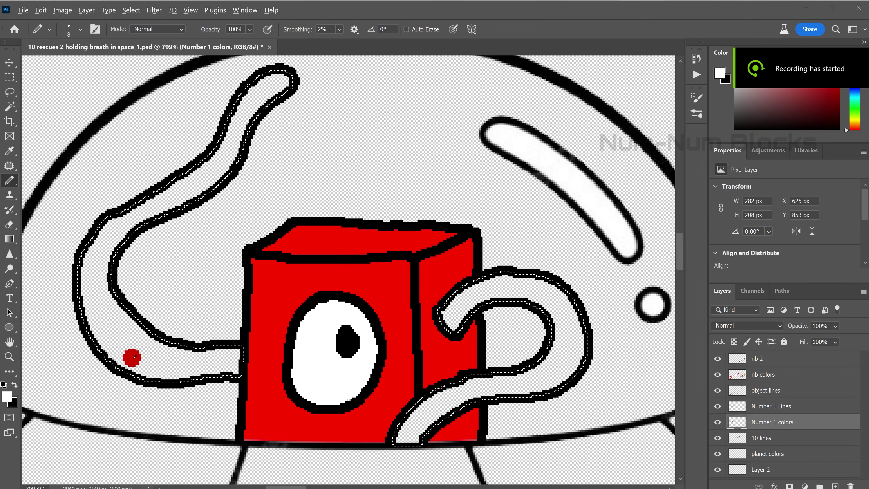
{"action": "left_click", "coordinate": [130, 355], "text": "alt"}
{"action": "mouse_move", "coordinate": [236, 360]}
{"action": "left_mouse_down"}
{"action": "mouse_move", "coordinate": [96, 245]}
{"action": "mouse_move", "coordinate": [192, 187]}
{"action": "left_mouse_up"}
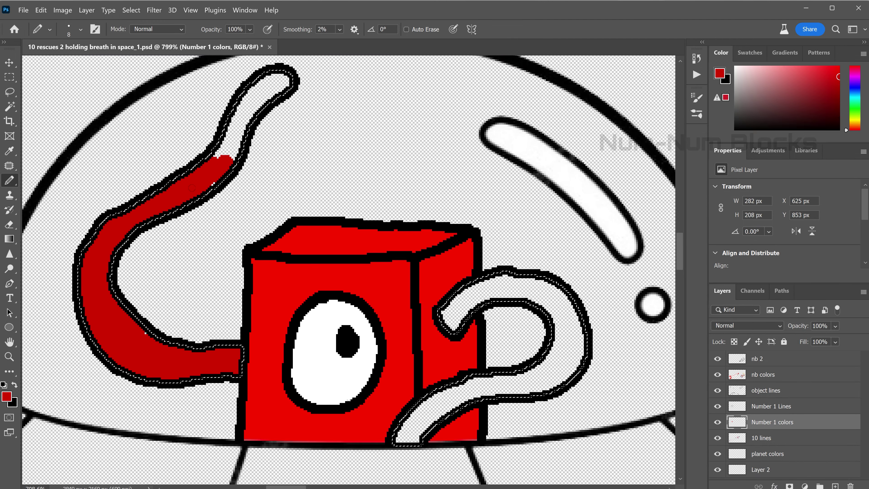
{"action": "left_click_drag", "start_coordinate": [407, 431], "coordinate": [479, 284]}
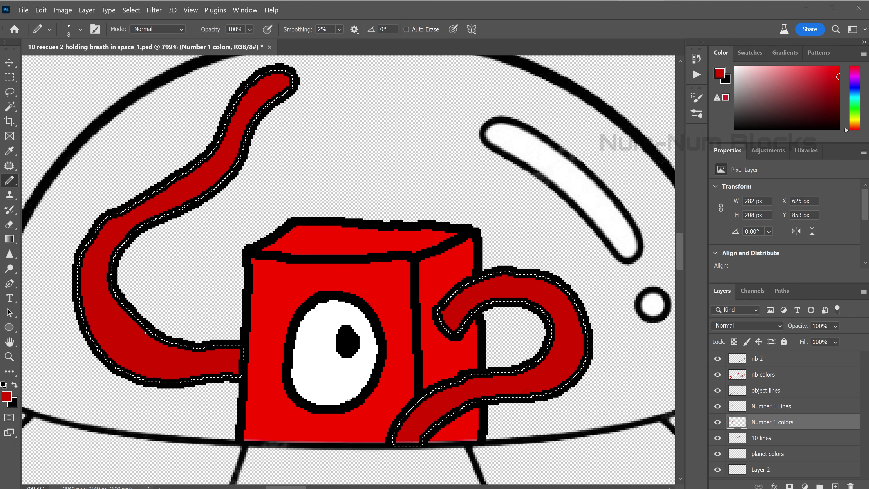
- Select the UFO dome interior on Number 1 Lines and tint it pale cyan on Number 1 colors
{"action": "scroll", "coordinate": [270, 244], "scroll_direction": "down", "scroll_amount": 3}
{"action": "left_click", "coordinate": [771, 406]}
{"action": "left_click", "coordinate": [10, 106]}
{"action": "left_click", "coordinate": [165, 155]}
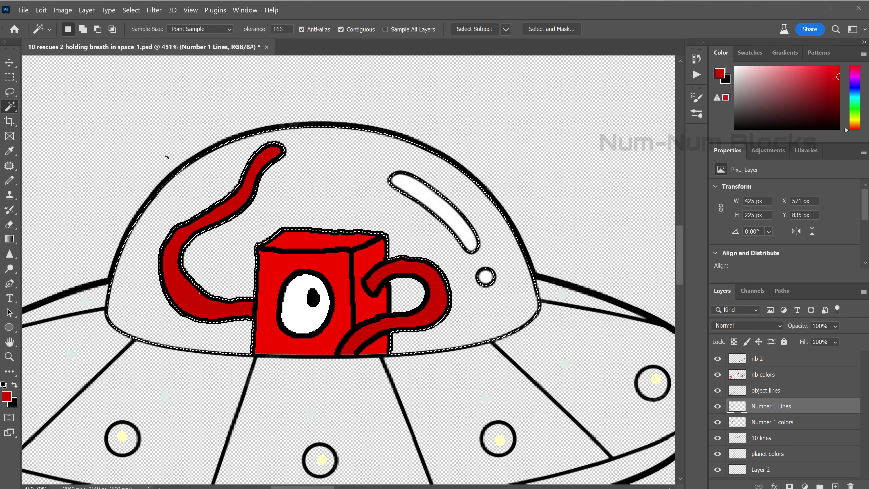
{"action": "left_click", "coordinate": [771, 422]}
{"action": "key", "text": "b"}
{"action": "mouse_move", "coordinate": [117, 308]}
{"action": "left_mouse_down"}
{"action": "mouse_move", "coordinate": [154, 243]}
{"action": "mouse_move", "coordinate": [402, 161]}
{"action": "mouse_move", "coordinate": [296, 184]}
{"action": "left_mouse_up"}
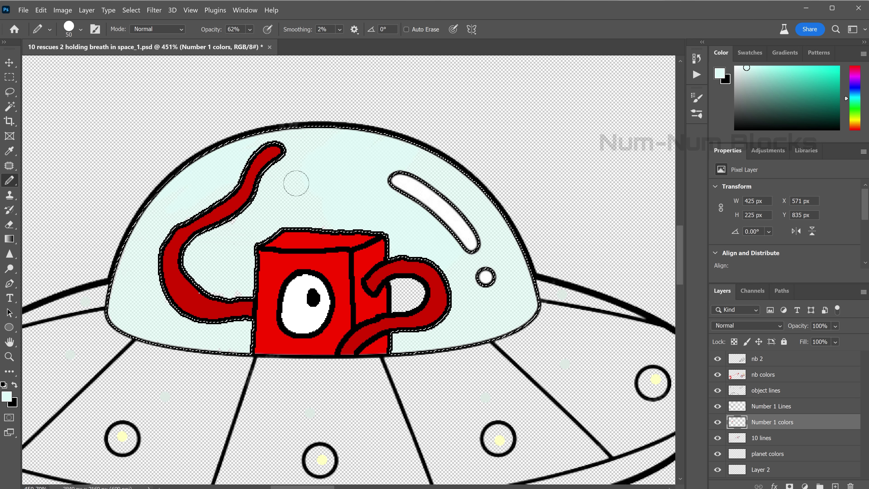
- Magic Wand-select the handle loop gap and the saucer's upper band on Number 1 Lines
{"action": "key", "text": "w"}
{"action": "left_click", "coordinate": [407, 292]}
{"action": "key", "text": "b"}
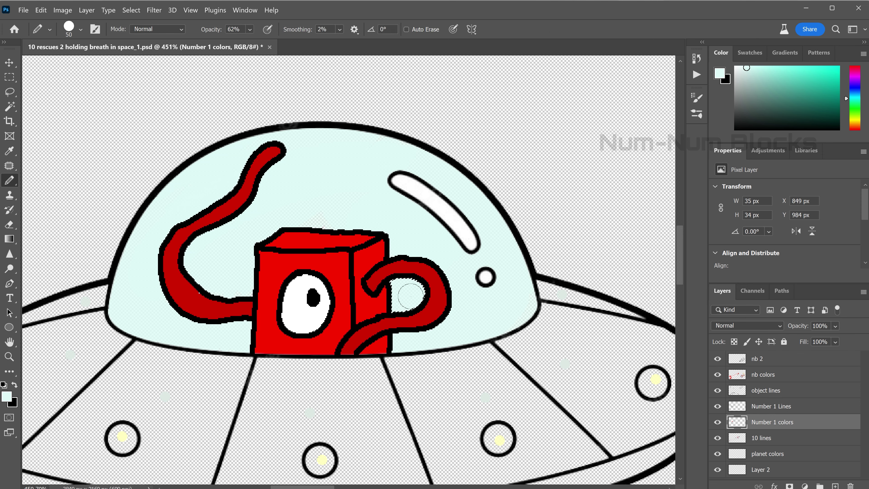
{"action": "key", "text": "w"}
{"action": "scroll", "coordinate": [409, 295], "scroll_direction": "down", "scroll_amount": 3}
{"action": "scroll", "coordinate": [409, 295], "scroll_direction": "up", "scroll_amount": 2}
{"action": "left_click", "coordinate": [771, 406]}
{"action": "left_click", "coordinate": [239, 307]}
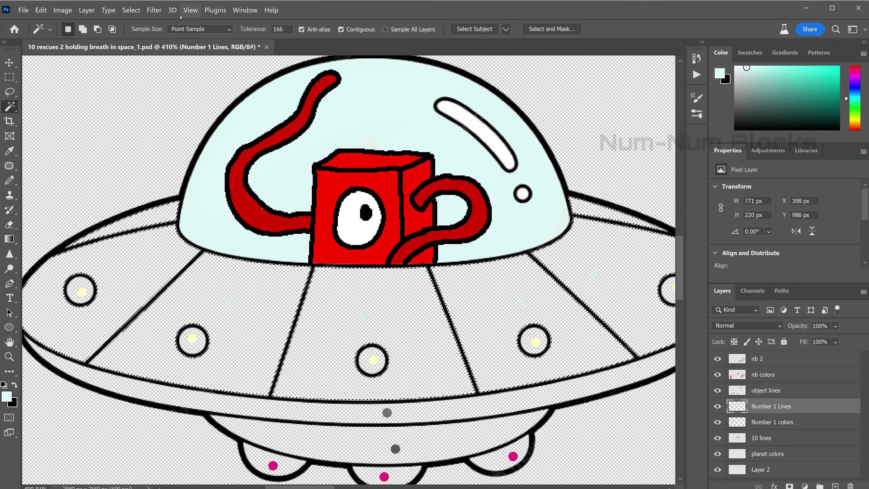
- Paint the saucer band pale grey-green on the Number 1 colors layer
{"action": "key", "text": "b"}
{"action": "scroll", "coordinate": [137, 219], "scroll_direction": "up", "scroll_amount": 3}
{"action": "key", "text": "alt+bracketleft"}
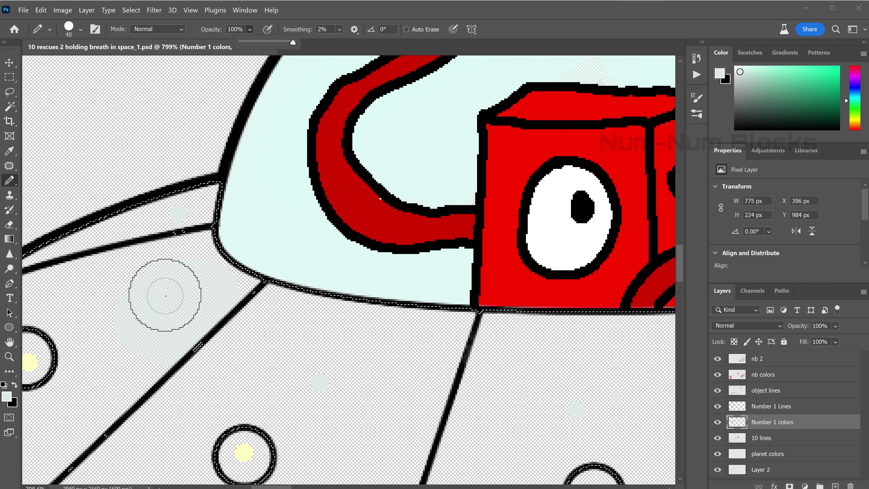
{"action": "left_click_drag", "start_coordinate": [165, 296], "coordinate": [192, 260]}
{"action": "scroll", "coordinate": [239, 274], "scroll_direction": "left", "scroll_amount": 5}
{"action": "key", "text": "bracketleft"}
{"action": "mouse_move", "coordinate": [311, 200]}
{"action": "left_mouse_down"}
{"action": "mouse_move", "coordinate": [149, 304]}
{"action": "mouse_move", "coordinate": [281, 388]}
{"action": "mouse_move", "coordinate": [549, 352]}
{"action": "mouse_move", "coordinate": [646, 291]}
{"action": "left_mouse_up"}
- Shrink the brush for finer work and zoom out to see the whole UFO
{"action": "scroll", "coordinate": [646, 291], "scroll_direction": "down", "scroll_amount": 5}
{"action": "scroll", "coordinate": [647, 291], "scroll_direction": "right", "scroll_amount": 10}
{"action": "key", "text": "bracketleft"}
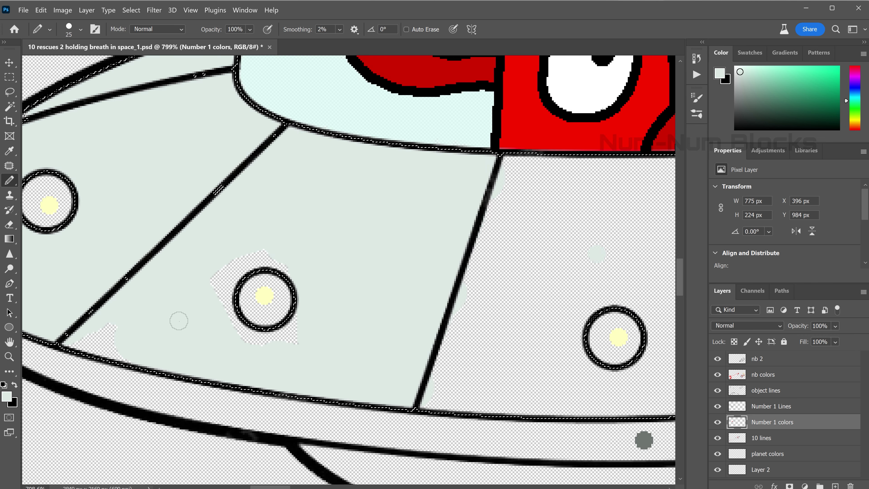
{"action": "key", "text": "bracketleft"}
{"action": "key", "text": "bracketleft"}
{"action": "scroll", "coordinate": [329, 304], "scroll_direction": "down", "scroll_amount": 5}
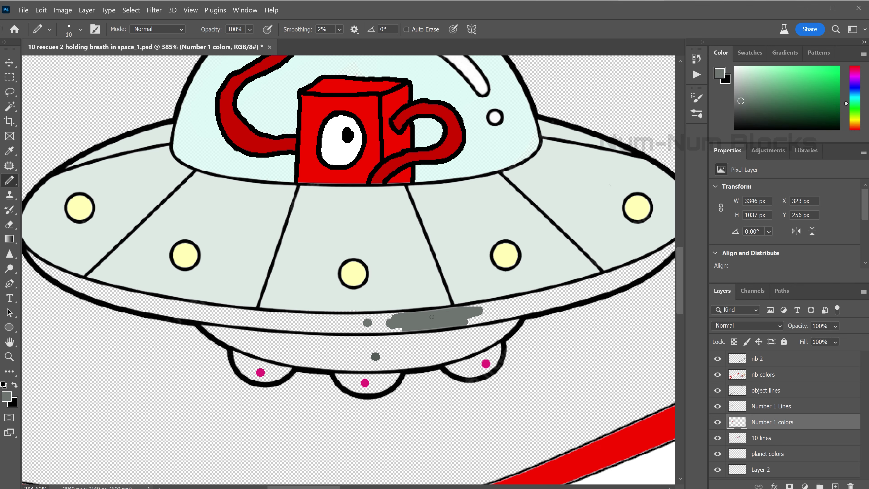
- Paint a grey stroke along the UFO's rim band, slightly reducing the brush size
{"action": "left_click_drag", "start_coordinate": [502, 315], "coordinate": [557, 289]}
{"action": "left_click_drag", "start_coordinate": [556, 289], "coordinate": [404, 328]}
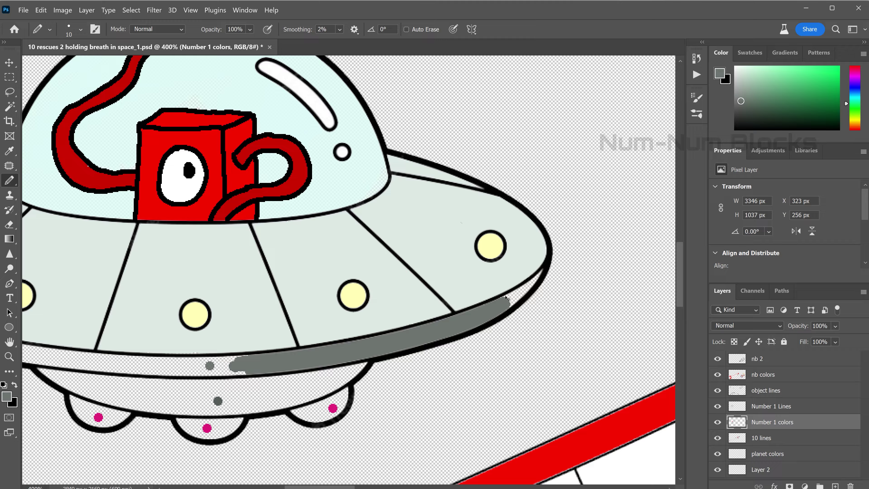
{"action": "scroll", "coordinate": [476, 312], "scroll_direction": "up", "scroll_amount": 3, "text": "alt"}
{"action": "left_click", "coordinate": [81, 29]}
{"action": "left_click_drag", "start_coordinate": [64, 65], "coordinate": [63, 65]}
{"action": "left_click_drag", "start_coordinate": [279, 171], "coordinate": [299, 153]}
- Set a very small brush and join the grey dot to the rim stroke
{"action": "left_click", "coordinate": [772, 404]}
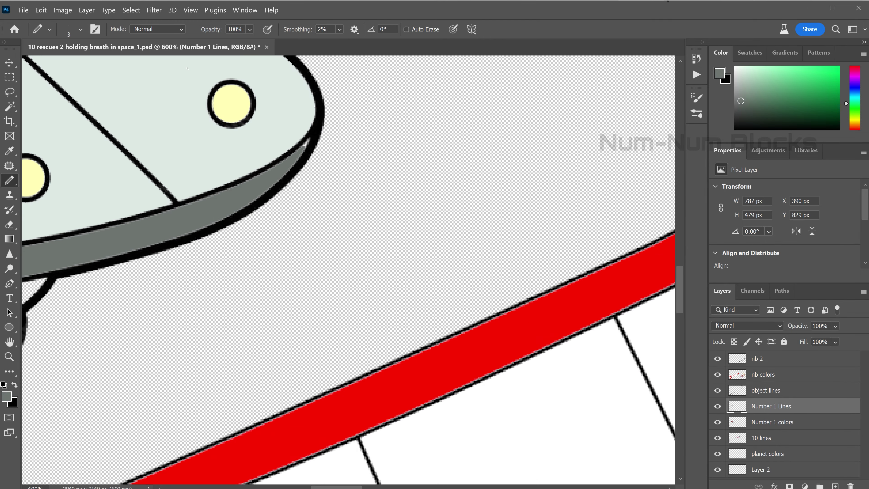
{"action": "scroll", "coordinate": [299, 143], "scroll_direction": "up", "scroll_amount": 10, "text": "alt"}
{"action": "left_click", "coordinate": [81, 29]}
{"action": "left_click_drag", "start_coordinate": [63, 65], "coordinate": [61, 66]}
{"action": "mouse_move", "coordinate": [430, 303]}
{"action": "left_mouse_down"}
{"action": "mouse_move", "coordinate": [447, 303]}
{"action": "mouse_move", "coordinate": [359, 301]}
{"action": "left_mouse_up"}
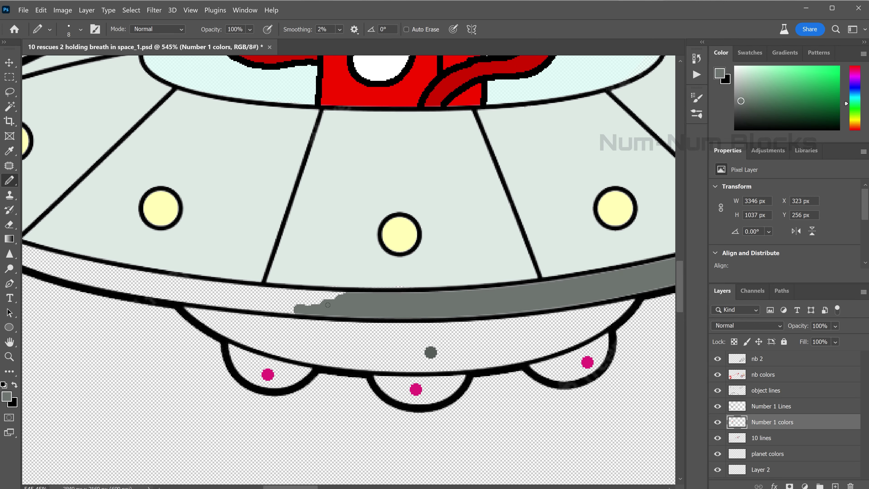
- Magic Wand-select the rim band and lower body and fill them grey
{"action": "key", "text": "w"}
{"action": "scroll", "coordinate": [359, 302], "scroll_direction": "down", "scroll_amount": 5}
{"action": "left_click", "coordinate": [770, 405]}
{"action": "left_click", "coordinate": [410, 317]}
{"action": "left_click", "coordinate": [783, 422]}
{"action": "key", "text": "b"}
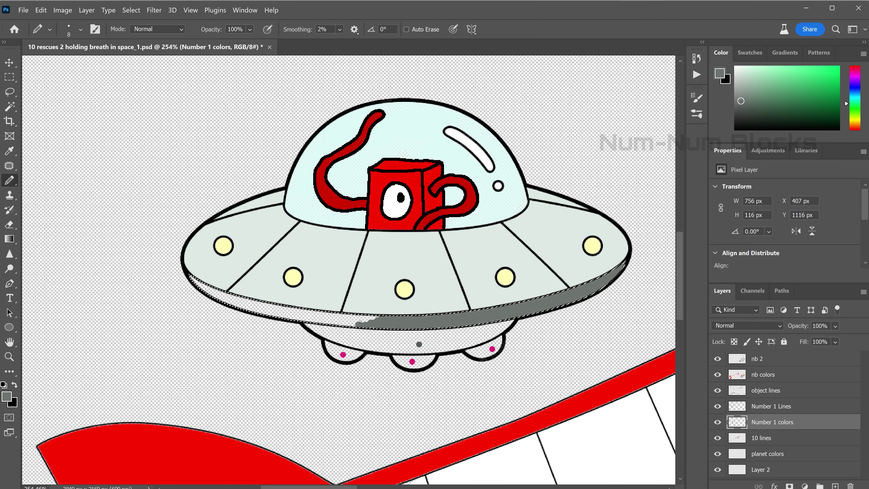
{"action": "left_click_drag", "start_coordinate": [445, 320], "coordinate": [276, 309]}
{"action": "scroll", "coordinate": [438, 324], "scroll_direction": "up", "scroll_amount": 5}
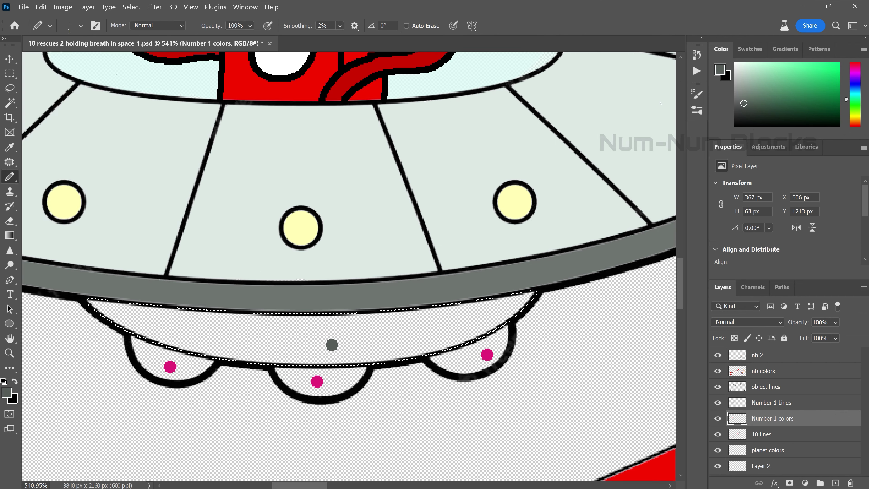
{"action": "left_click", "coordinate": [291, 333]}
{"action": "mouse_move", "coordinate": [294, 337]}
{"action": "left_mouse_down"}
{"action": "mouse_move", "coordinate": [431, 314]}
{"action": "mouse_move", "coordinate": [144, 342]}
{"action": "left_mouse_up"}
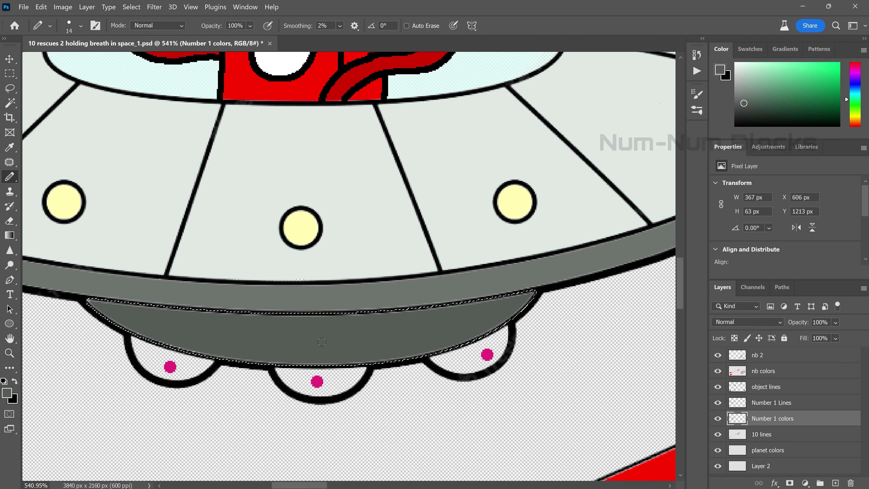
- Select and slightly expand the three bottom domes, then paint them magenta
{"action": "left_click", "coordinate": [772, 402]}
{"action": "key", "text": "w"}
{"action": "left_click", "coordinate": [466, 363], "text": "shift"}
{"action": "left_click", "coordinate": [131, 7]}
{"action": "left_click", "coordinate": [771, 418]}
{"action": "key", "text": "b"}
{"action": "left_click", "coordinate": [170, 366], "text": "alt"}
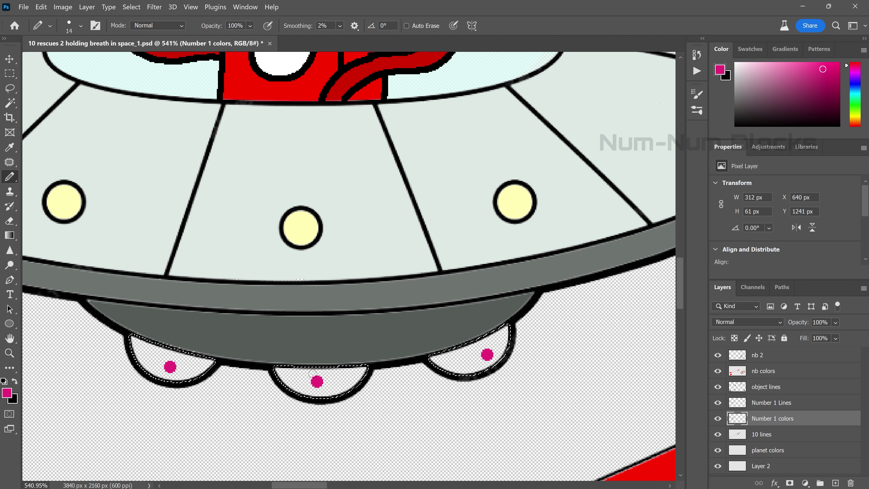
{"action": "left_click_drag", "start_coordinate": [144, 346], "coordinate": [205, 362]}
{"action": "left_click_drag", "start_coordinate": [283, 370], "coordinate": [338, 375]}
{"action": "left_click_drag", "start_coordinate": [487, 355], "coordinate": [445, 363]}
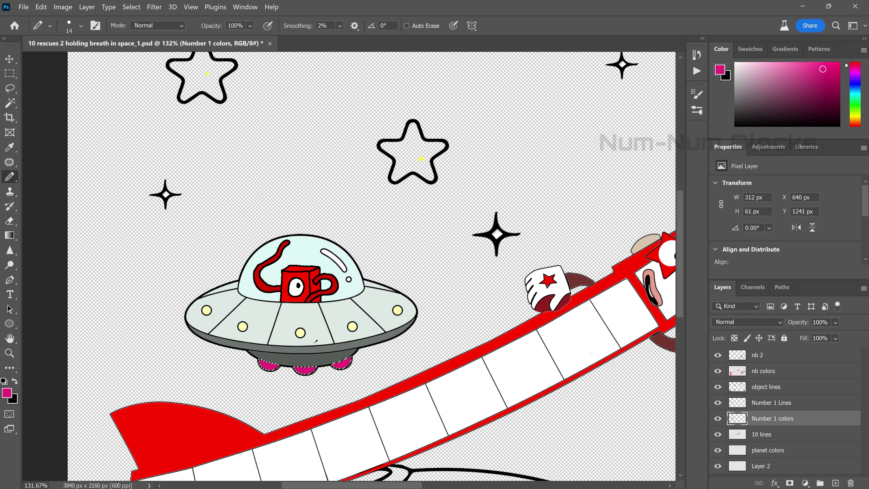
- Paint the rocket's nose cone, porthole ring and both fins red
{"action": "scroll", "coordinate": [445, 362], "scroll_direction": "down", "scroll_amount": 5}
{"action": "scroll", "coordinate": [339, 341], "scroll_direction": "up", "scroll_amount": 3}
{"action": "left_click", "coordinate": [110, 372], "text": "alt"}
{"action": "left_click_drag", "start_coordinate": [177, 350], "coordinate": [161, 358]}
{"action": "left_click_drag", "start_coordinate": [223, 310], "coordinate": [215, 321]}
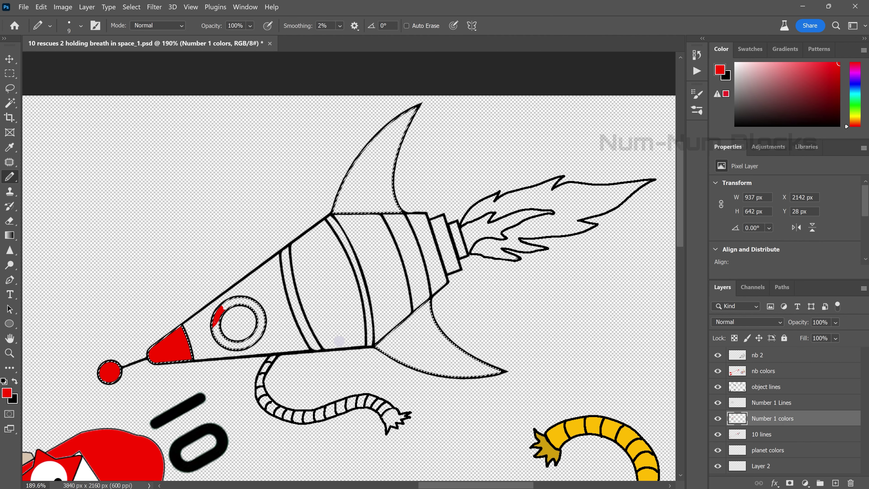
{"action": "left_click_drag", "start_coordinate": [358, 170], "coordinate": [390, 198]}
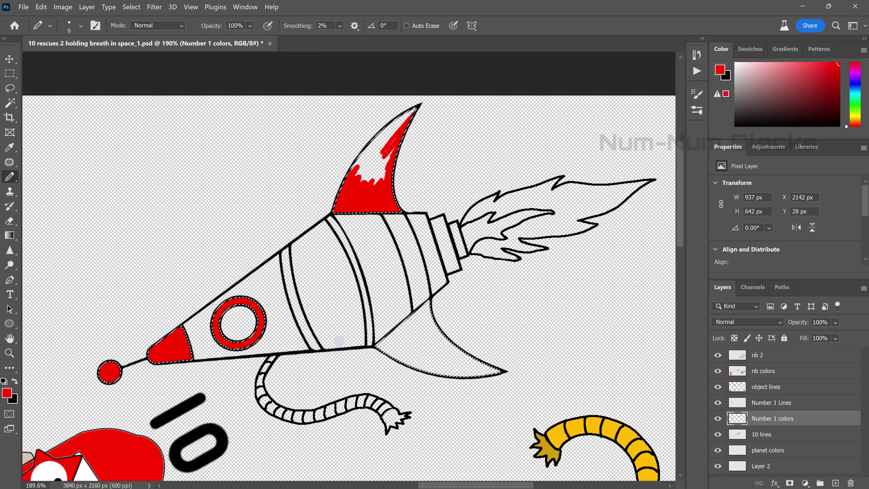
{"action": "left_click_drag", "start_coordinate": [400, 131], "coordinate": [377, 171]}
{"action": "left_click_drag", "start_coordinate": [426, 307], "coordinate": [391, 347]}
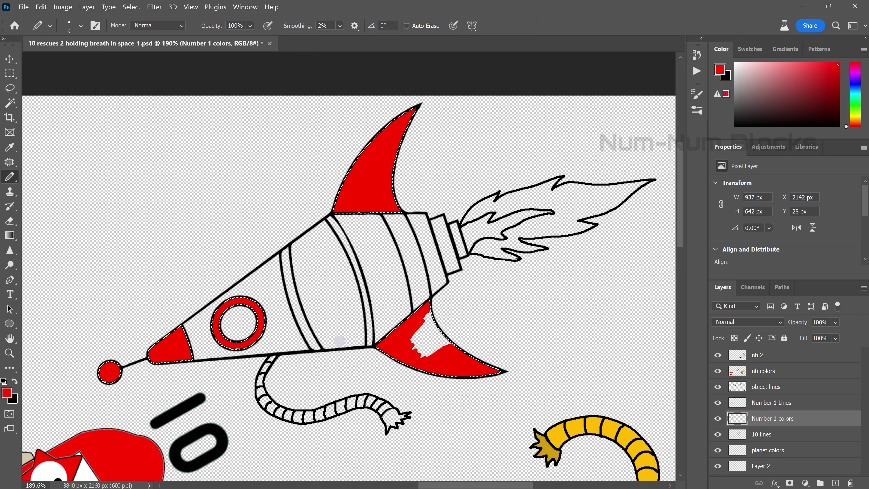
- Paint the tube segments yellow and start filling the rocket body lavender
{"action": "scroll", "coordinate": [423, 317], "scroll_direction": "down", "scroll_amount": 1}
{"action": "left_click", "coordinate": [602, 408], "text": "alt"}
{"action": "scroll", "coordinate": [304, 342], "scroll_direction": "up", "scroll_amount": 5}
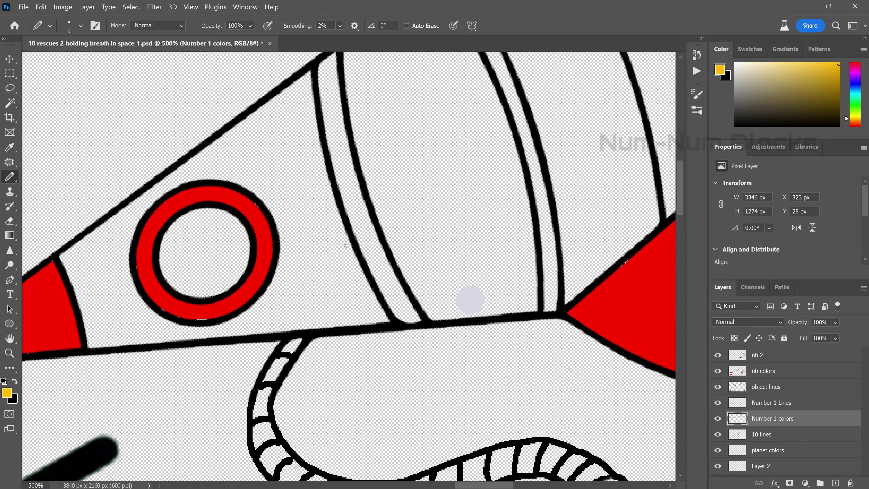
{"action": "left_click_drag", "start_coordinate": [328, 276], "coordinate": [296, 350]}
{"action": "left_click_drag", "start_coordinate": [411, 308], "coordinate": [287, 261]}
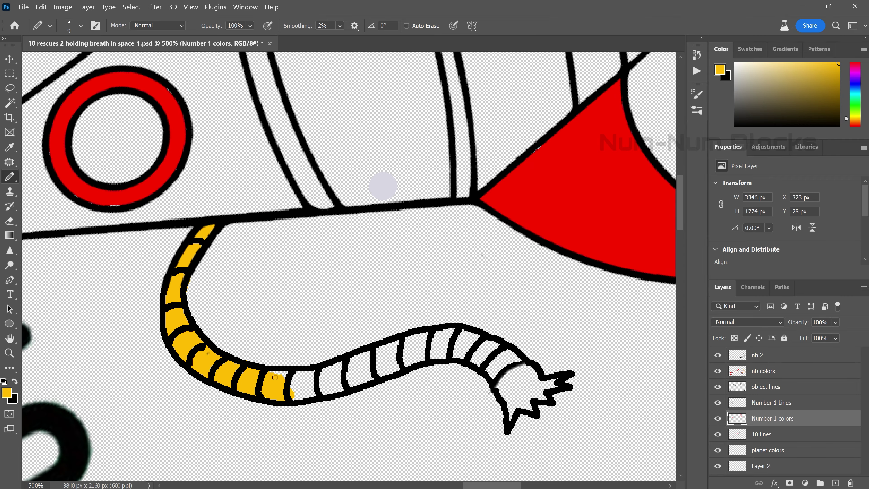
{"action": "mouse_move", "coordinate": [270, 380]}
{"action": "left_mouse_down"}
{"action": "mouse_move", "coordinate": [455, 334]}
{"action": "mouse_move", "coordinate": [311, 386]}
{"action": "left_mouse_up"}
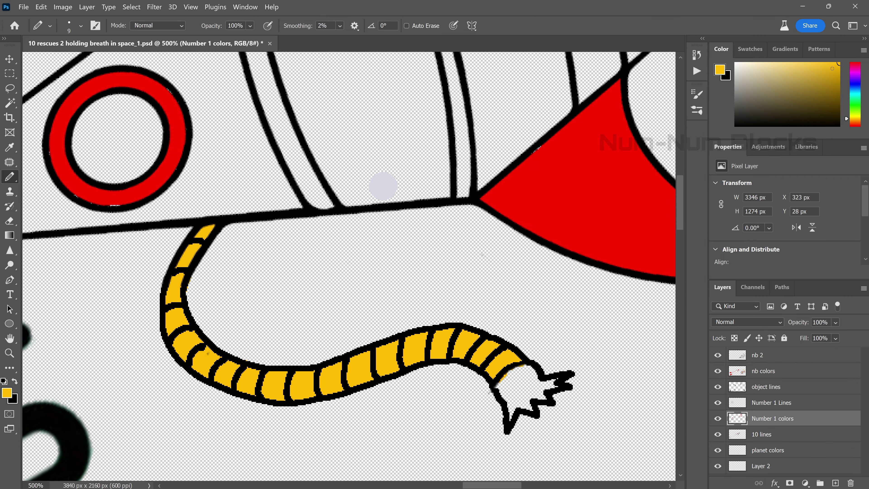
{"action": "mouse_move", "coordinate": [376, 226]}
{"action": "left_mouse_down"}
{"action": "mouse_move", "coordinate": [410, 302]}
{"action": "mouse_move", "coordinate": [513, 206]}
{"action": "mouse_move", "coordinate": [376, 222]}
{"action": "mouse_move", "coordinate": [453, 185]}
{"action": "mouse_move", "coordinate": [342, 308]}
{"action": "mouse_move", "coordinate": [273, 239]}
{"action": "mouse_move", "coordinate": [144, 343]}
{"action": "mouse_move", "coordinate": [247, 398]}
{"action": "left_mouse_up"}
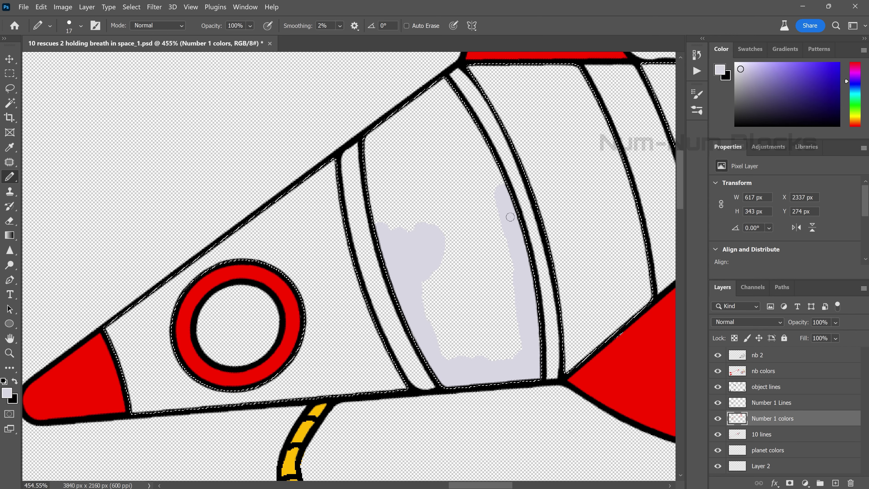
- Finish the rocket body in lavender and fill the porthole glass light blue
{"action": "mouse_move", "coordinate": [479, 75]}
{"action": "left_mouse_down"}
{"action": "mouse_move", "coordinate": [632, 307]}
{"action": "mouse_move", "coordinate": [581, 103]}
{"action": "mouse_move", "coordinate": [656, 73]}
{"action": "left_mouse_up"}
{"action": "mouse_move", "coordinate": [657, 73]}
{"action": "left_mouse_down"}
{"action": "mouse_move", "coordinate": [487, 150]}
{"action": "mouse_move", "coordinate": [547, 335]}
{"action": "left_mouse_up"}
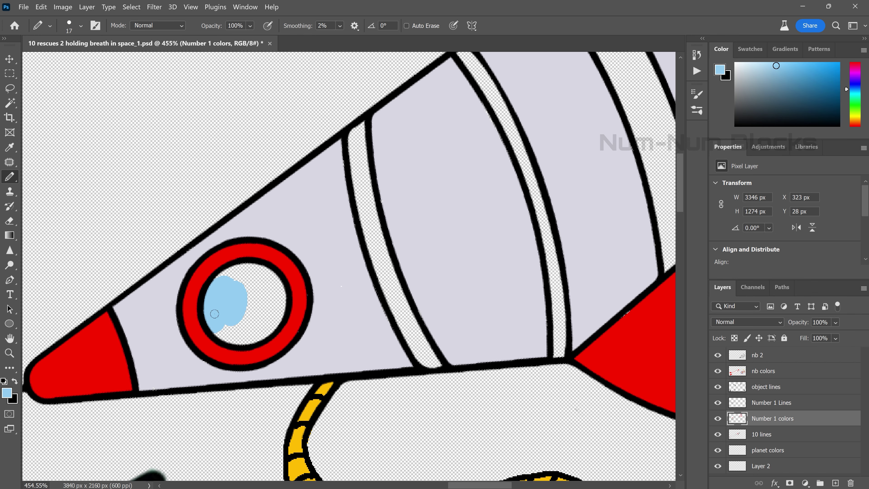
{"action": "mouse_move", "coordinate": [212, 301]}
{"action": "left_mouse_down"}
{"action": "mouse_move", "coordinate": [280, 308]}
{"action": "mouse_move", "coordinate": [266, 278]}
{"action": "mouse_move", "coordinate": [226, 308]}
{"action": "left_mouse_up"}
{"action": "mouse_move", "coordinate": [232, 164]}
{"action": "left_mouse_down"}
{"action": "mouse_move", "coordinate": [239, 260]}
{"action": "mouse_move", "coordinate": [287, 390]}
{"action": "left_mouse_up"}
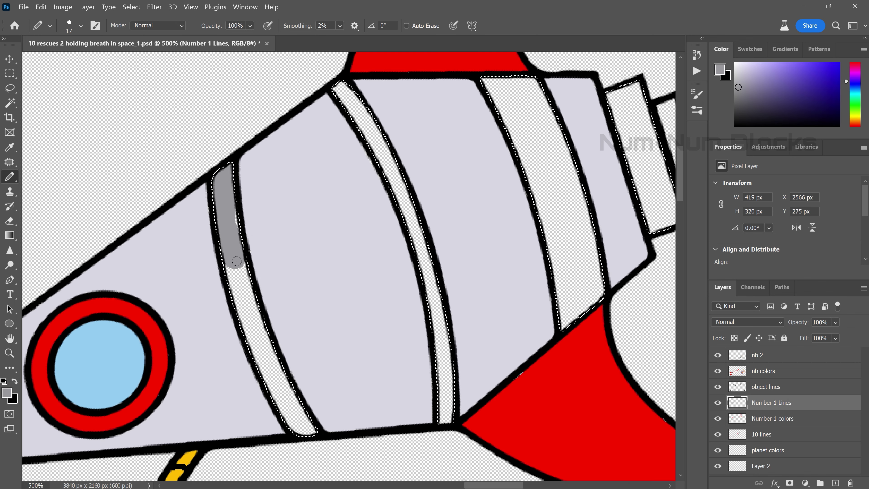
- Paint the narrow, wide and nozzle bands grey, deselect, and make the nozzle tip dark red
{"action": "mouse_move", "coordinate": [342, 89]}
{"action": "left_mouse_down"}
{"action": "mouse_move", "coordinate": [424, 248]}
{"action": "mouse_move", "coordinate": [445, 419]}
{"action": "left_mouse_up"}
{"action": "left_click_drag", "start_coordinate": [513, 171], "coordinate": [336, 280]}
{"action": "left_click_drag", "start_coordinate": [335, 191], "coordinate": [421, 438]}
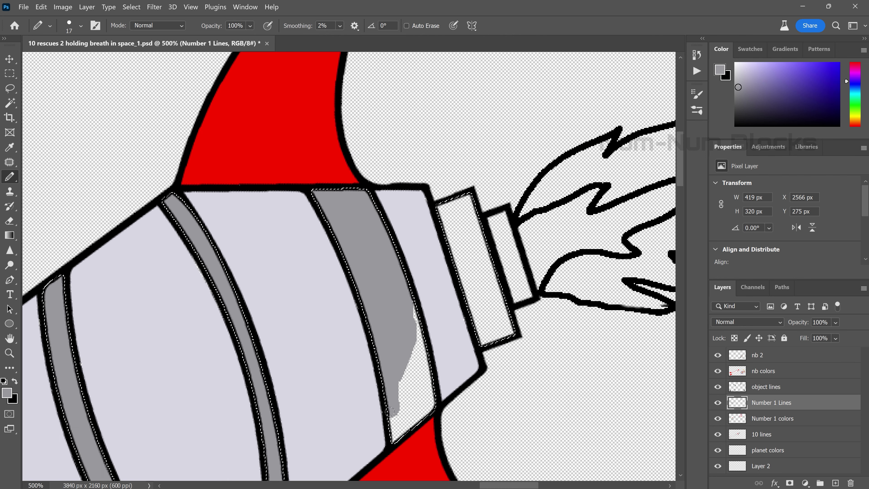
{"action": "mouse_move", "coordinate": [442, 198]}
{"action": "left_mouse_down"}
{"action": "mouse_move", "coordinate": [486, 339]}
{"action": "mouse_move", "coordinate": [445, 321]}
{"action": "left_mouse_up"}
{"action": "key", "text": "ctrl+d"}
{"action": "left_click_drag", "start_coordinate": [459, 359], "coordinate": [376, 383]}
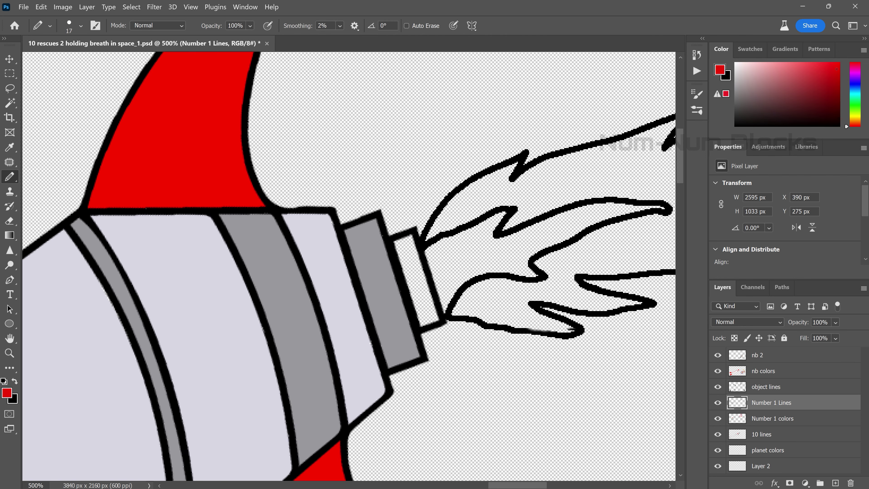
- Select the rocket flame and paint it orange with a yellow inner flame
{"action": "left_click_drag", "start_coordinate": [427, 307], "coordinate": [147, 374]}
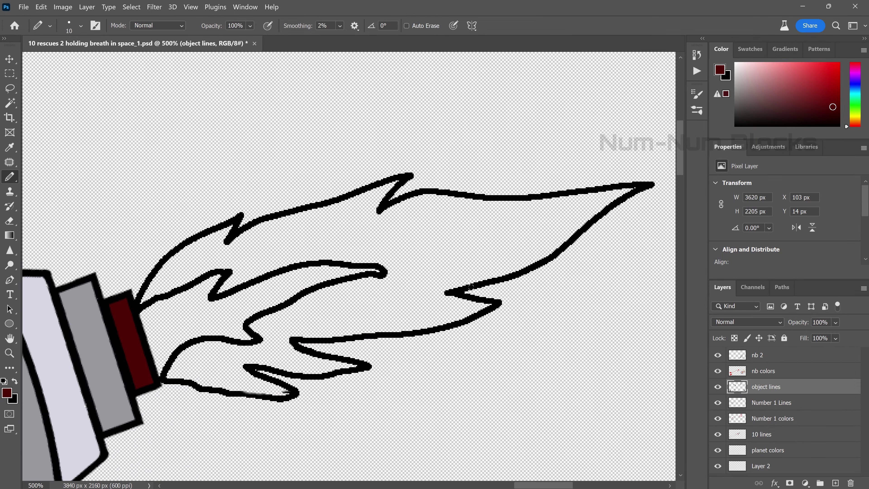
{"action": "left_click", "coordinate": [394, 191]}
{"action": "left_click", "coordinate": [838, 64]}
{"action": "left_click", "coordinate": [772, 418]}
{"action": "mouse_move", "coordinate": [281, 222]}
{"action": "left_mouse_down"}
{"action": "mouse_move", "coordinate": [233, 282]}
{"action": "mouse_move", "coordinate": [445, 219]}
{"action": "mouse_move", "coordinate": [496, 274]}
{"action": "mouse_move", "coordinate": [343, 308]}
{"action": "mouse_move", "coordinate": [235, 385]}
{"action": "mouse_move", "coordinate": [267, 383]}
{"action": "left_mouse_up"}
{"action": "left_click", "coordinate": [847, 116]}
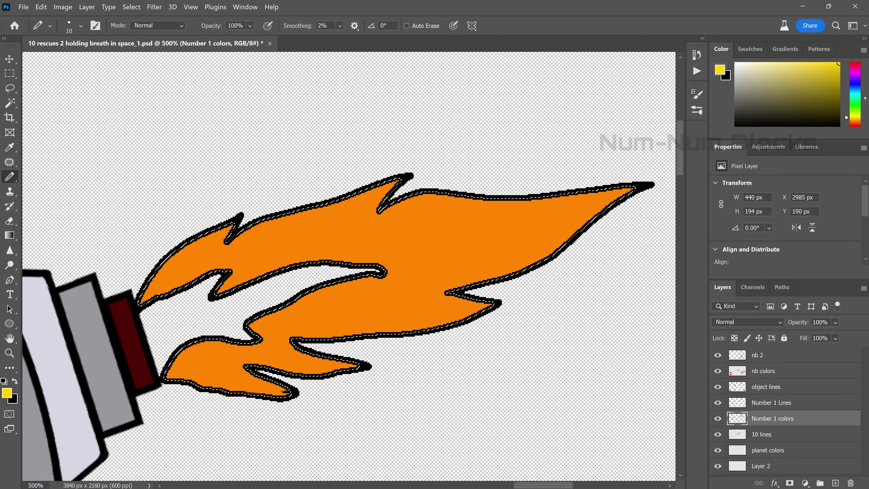
{"action": "key", "text": "w"}
{"action": "left_click", "coordinate": [178, 307]}
{"action": "key", "text": "b"}
{"action": "left_click_drag", "start_coordinate": [154, 308], "coordinate": [220, 331]}
- Zoom out with Ctrl+0, paint the top-left star yellow, and begin the planet in blue
{"action": "key", "text": "ctrl+0"}
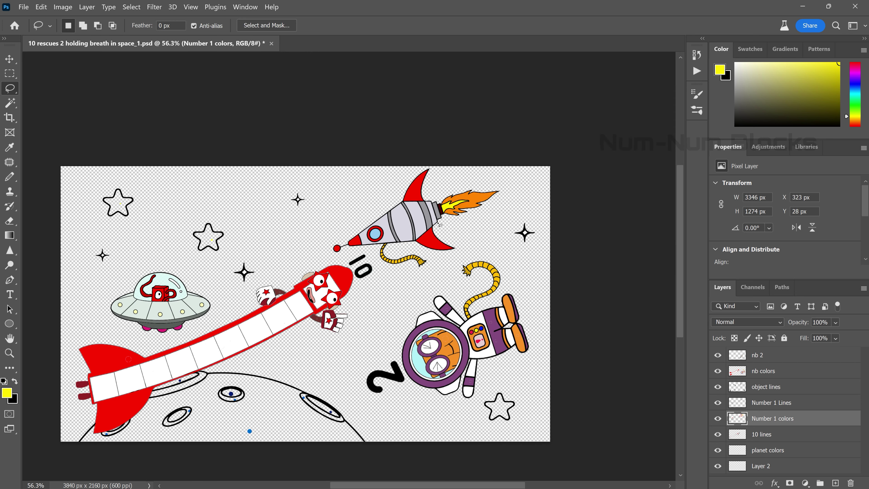
{"action": "left_click_drag", "start_coordinate": [91, 146], "coordinate": [96, 158]}
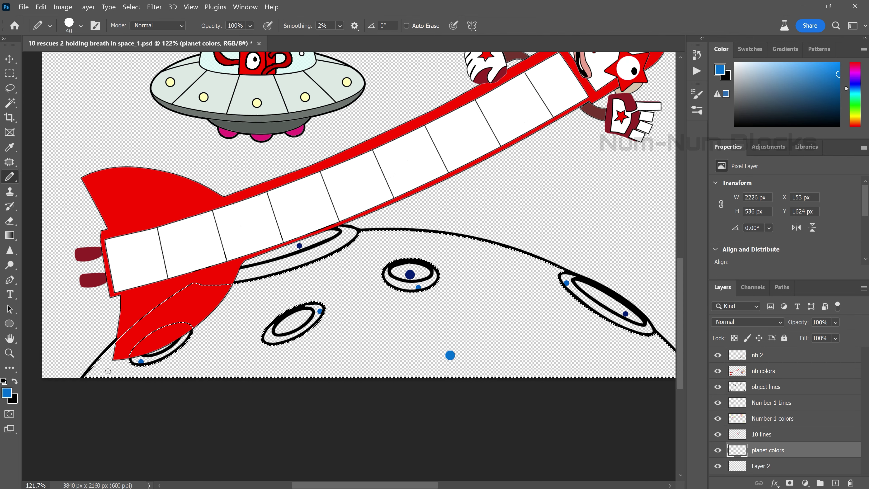
{"action": "mouse_move", "coordinate": [91, 372]}
{"action": "left_mouse_down"}
{"action": "mouse_move", "coordinate": [267, 307]}
{"action": "mouse_move", "coordinate": [363, 257]}
{"action": "mouse_move", "coordinate": [513, 260]}
{"action": "mouse_move", "coordinate": [418, 294]}
{"action": "mouse_move", "coordinate": [496, 325]}
{"action": "mouse_move", "coordinate": [342, 363]}
{"action": "left_mouse_up"}
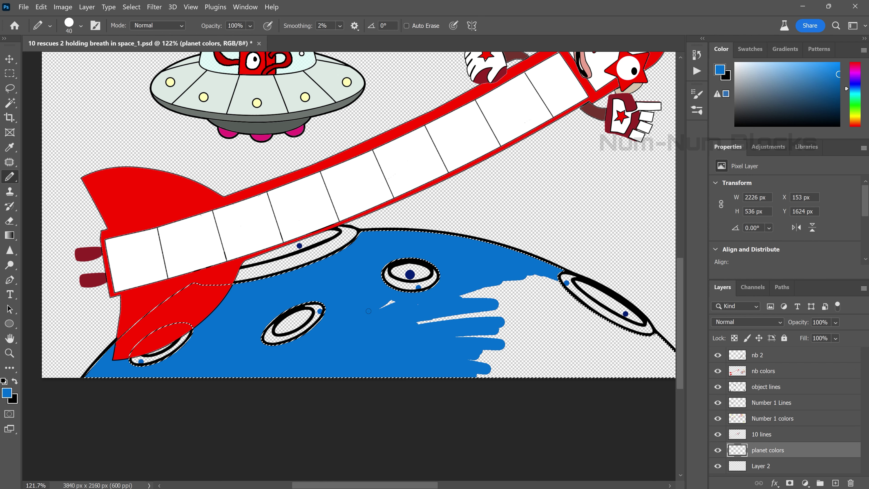
- Brush blue around the planet's craters, then Magic Wand-select and expand the craters on object lines
{"action": "left_click_drag", "start_coordinate": [564, 308], "coordinate": [398, 330]}
{"action": "mouse_move", "coordinate": [445, 359]}
{"action": "left_mouse_down"}
{"action": "mouse_move", "coordinate": [412, 328]}
{"action": "mouse_move", "coordinate": [342, 317]}
{"action": "left_mouse_up"}
{"action": "left_click", "coordinate": [765, 387]}
{"action": "key", "text": "w"}
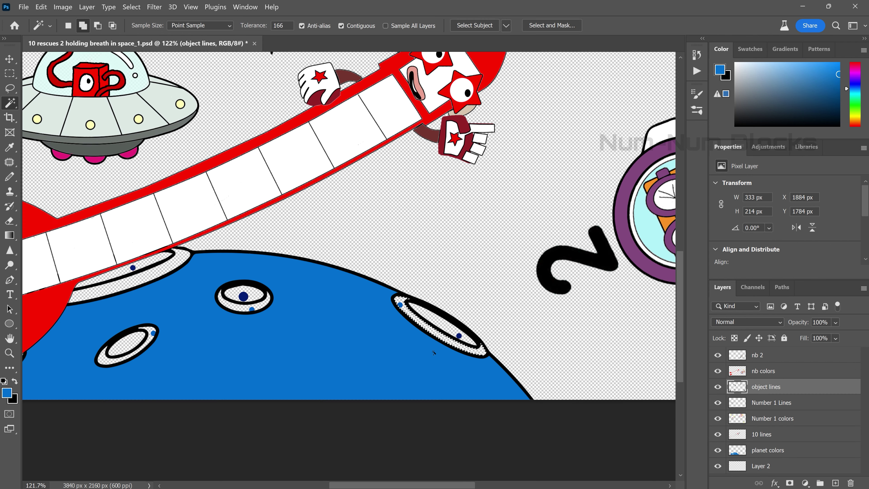
{"action": "scroll", "coordinate": [342, 240], "scroll_direction": "left", "scroll_amount": 5}
{"action": "left_click", "coordinate": [132, 7]}
{"action": "left_click", "coordinate": [284, 188]}
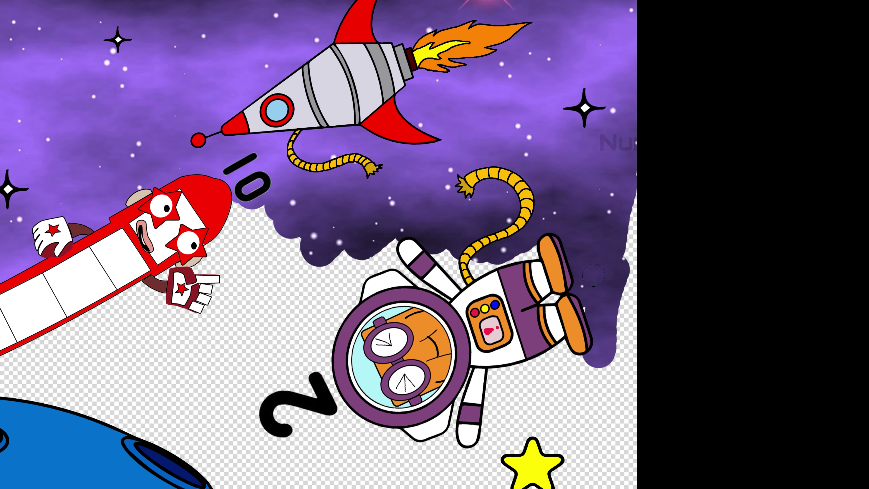
- Brush a purple starry background around and below the astronaut
{"action": "mouse_move", "coordinate": [623, 212]}
{"action": "left_mouse_down"}
{"action": "mouse_move", "coordinate": [308, 343]}
{"action": "mouse_move", "coordinate": [393, 447]}
{"action": "mouse_move", "coordinate": [479, 393]}
{"action": "mouse_move", "coordinate": [582, 393]}
{"action": "mouse_move", "coordinate": [616, 462]}
{"action": "left_mouse_up"}
{"action": "mouse_move", "coordinate": [599, 360]}
{"action": "left_mouse_down"}
{"action": "mouse_move", "coordinate": [543, 278]}
{"action": "mouse_move", "coordinate": [260, 342]}
{"action": "mouse_move", "coordinate": [234, 84]}
{"action": "left_mouse_up"}
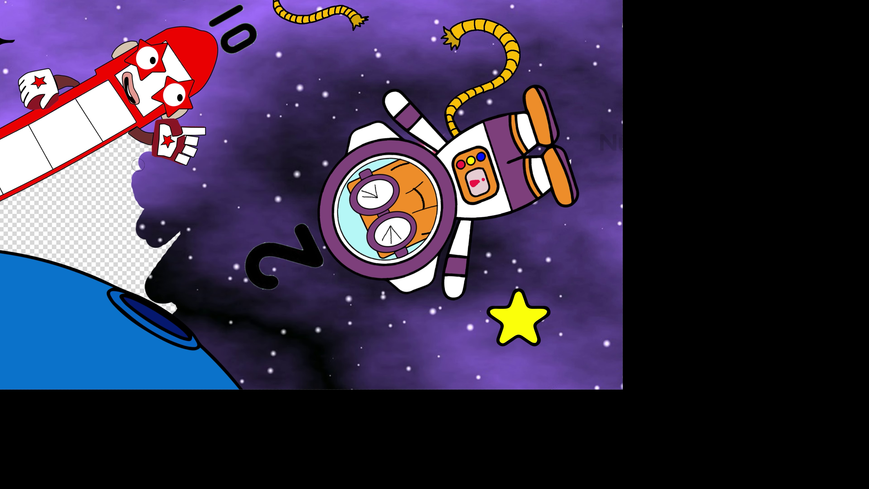